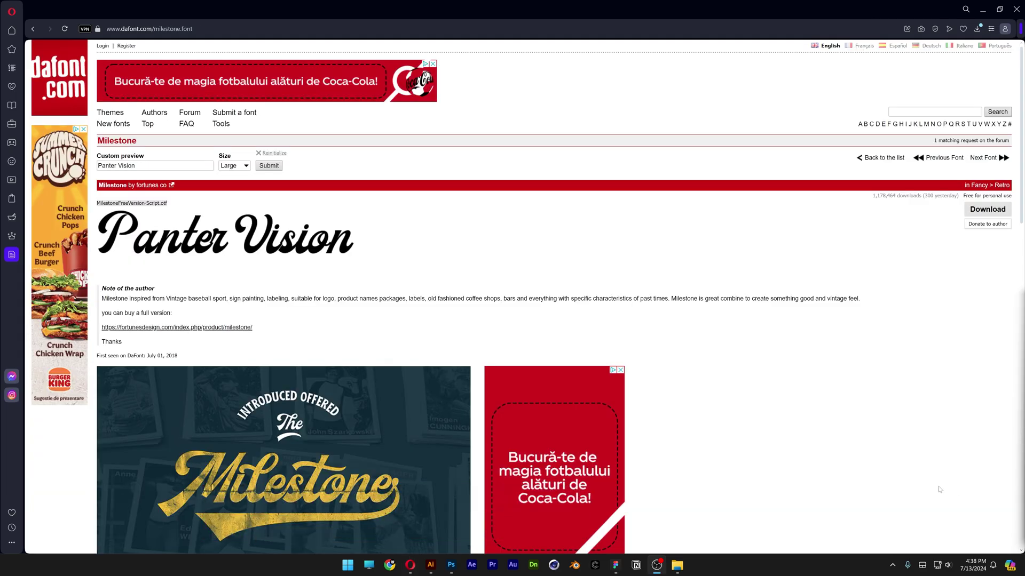
- Look over the DaFont pages for the Milestone and Retrock fonts with the custom preview "Panter Vision"
{"action": "scroll", "coordinate": [848, 311], "scroll_direction": "down", "scroll_amount": 2}
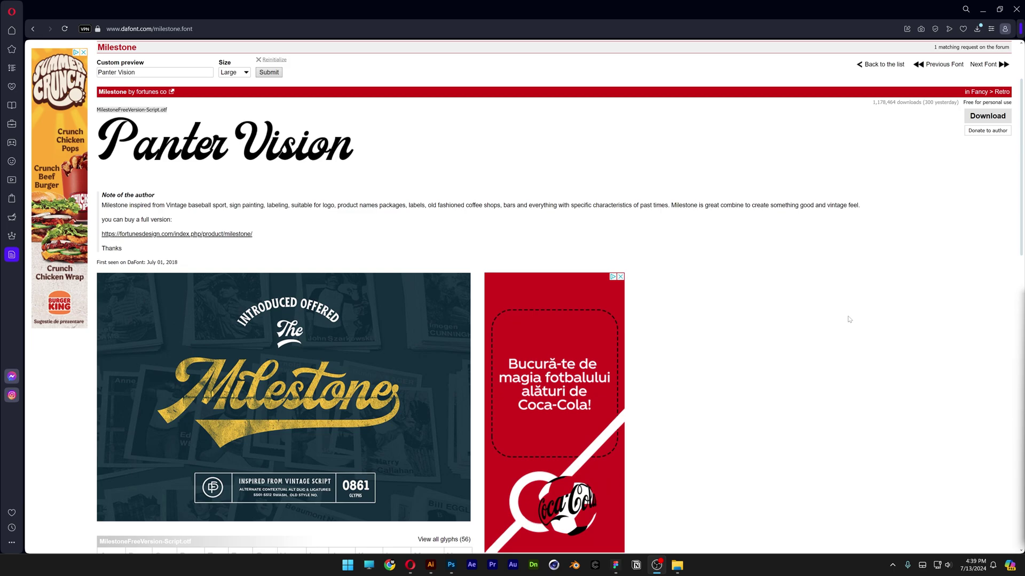
{"action": "scroll", "coordinate": [545, 231], "scroll_direction": "up", "scroll_amount": 2}
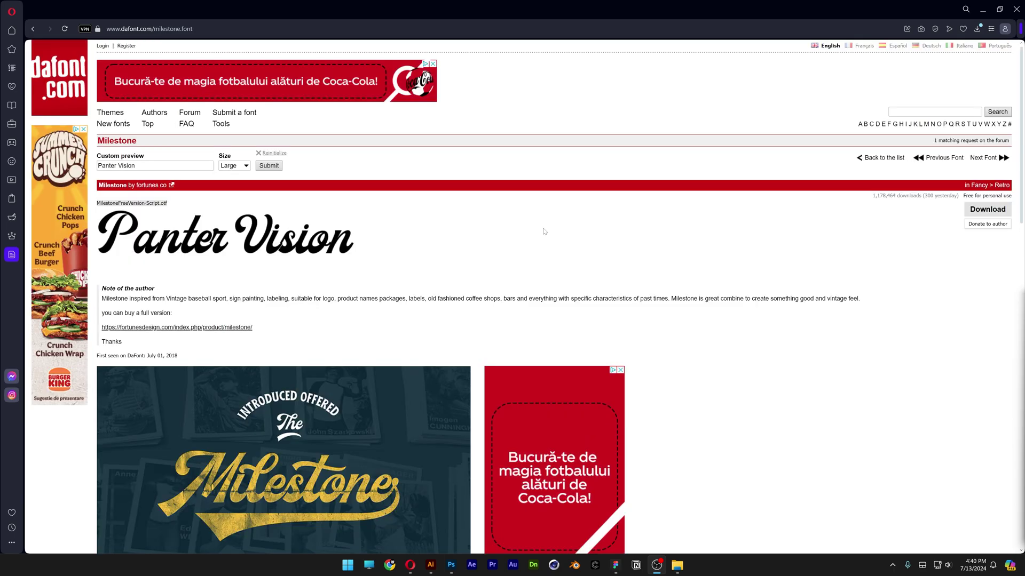
{"action": "left_click_drag", "start_coordinate": [96, 203], "coordinate": [145, 203]}
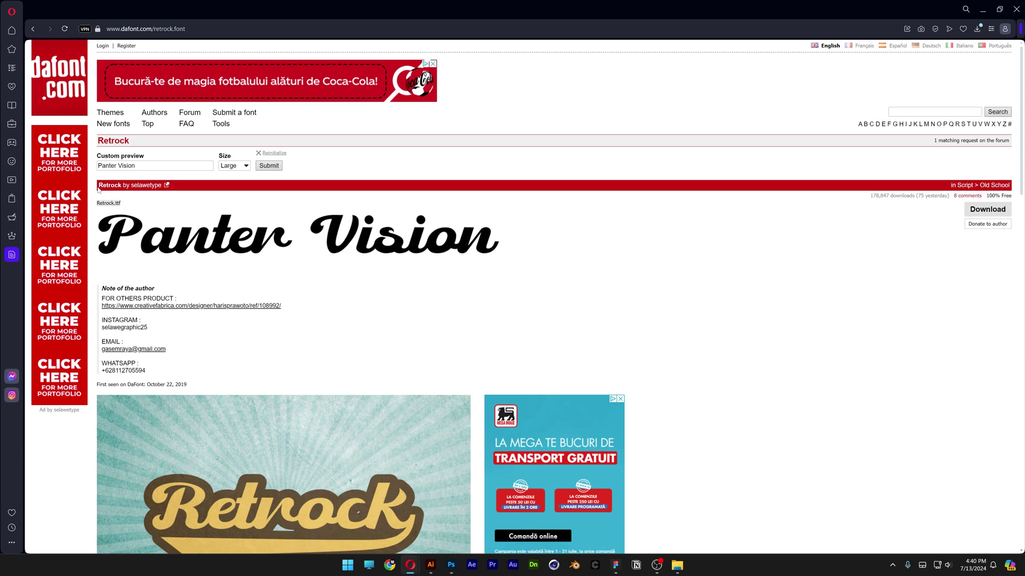
{"action": "scroll", "coordinate": [451, 377], "scroll_direction": "down", "scroll_amount": 1}
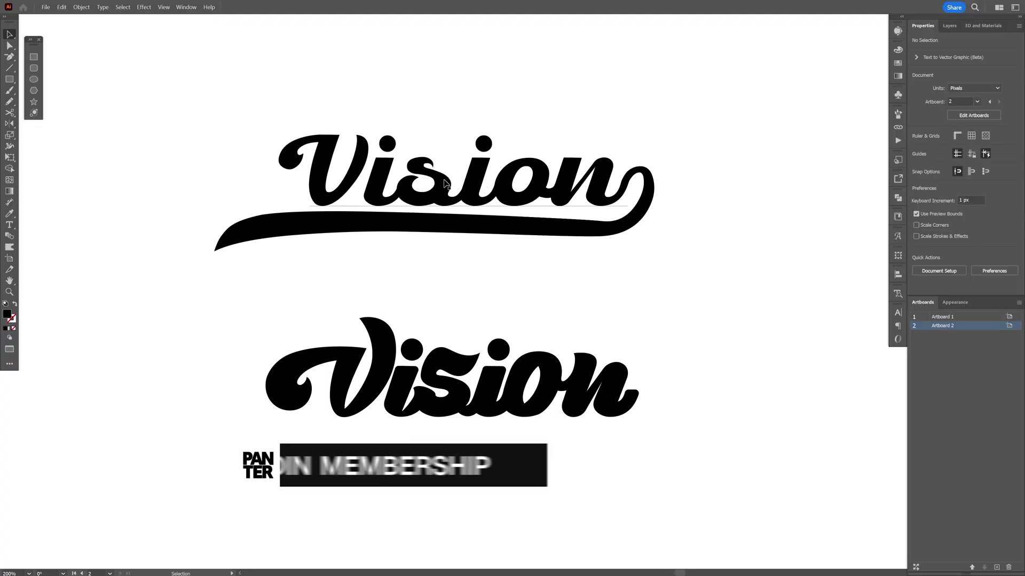
- Switch to Illustrator and inspect the original and the customized versions of the word "Vision"
{"action": "left_click", "coordinate": [443, 183]}
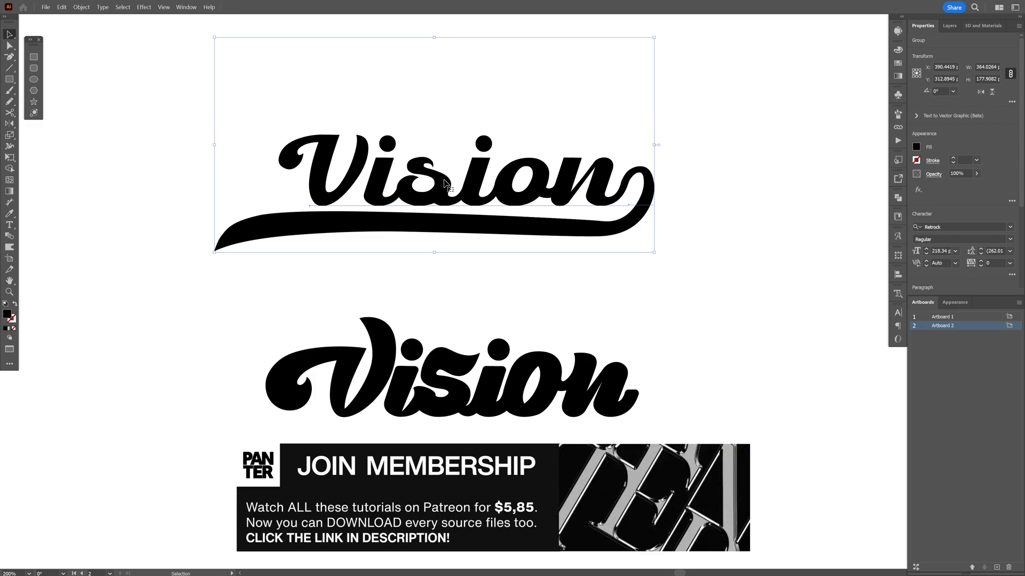
{"action": "left_click", "coordinate": [451, 363]}
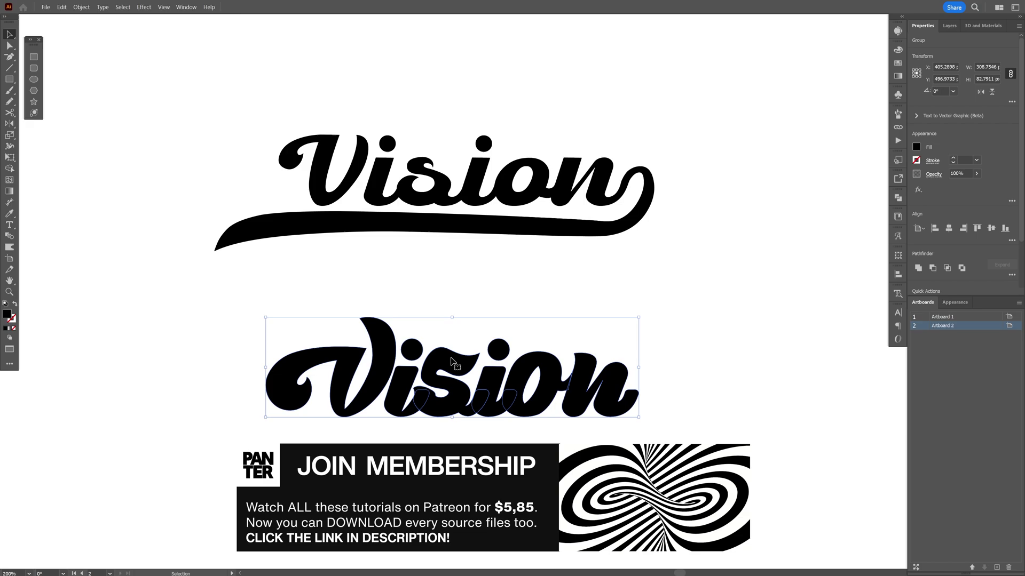
{"action": "left_click", "coordinate": [695, 289]}
{"action": "left_click_drag", "start_coordinate": [725, 259], "coordinate": [233, 93]}
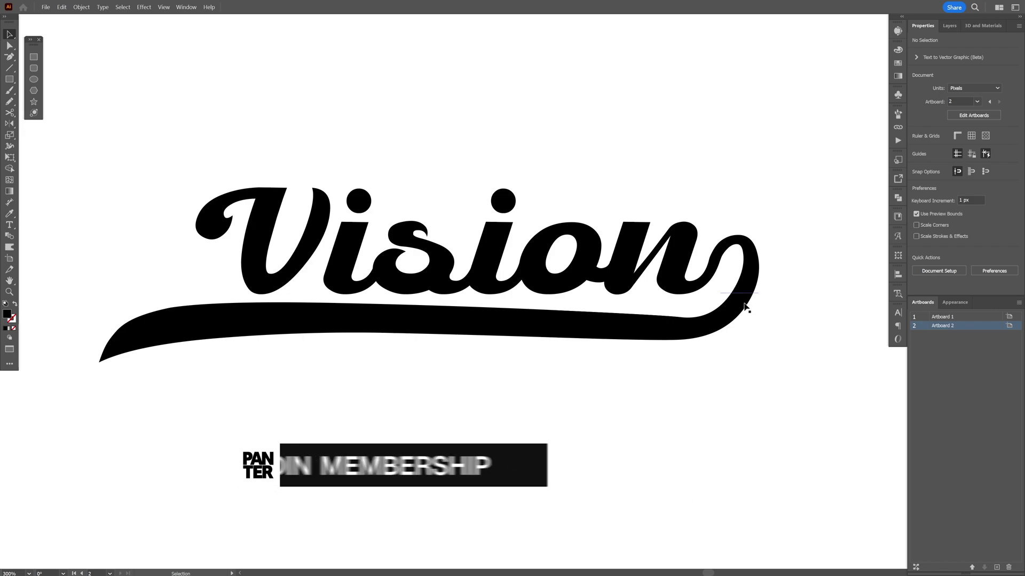
- Delete the swash beneath the "Vision" text and convert the remaining text to outlines
{"action": "left_click_drag", "start_coordinate": [746, 307], "coordinate": [772, 389]}
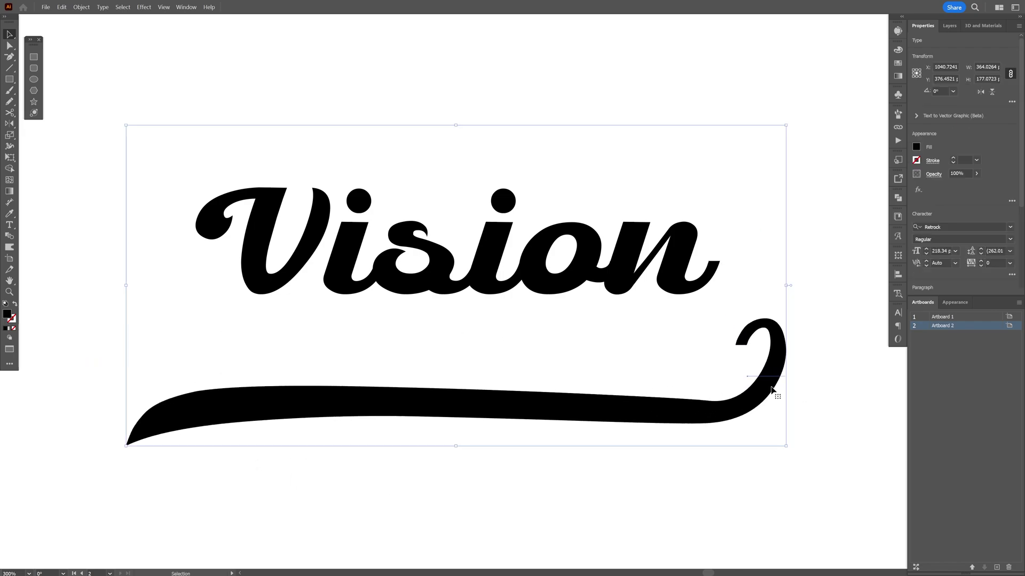
{"action": "key", "text": "Delete"}
{"action": "right_click", "coordinate": [478, 268]}
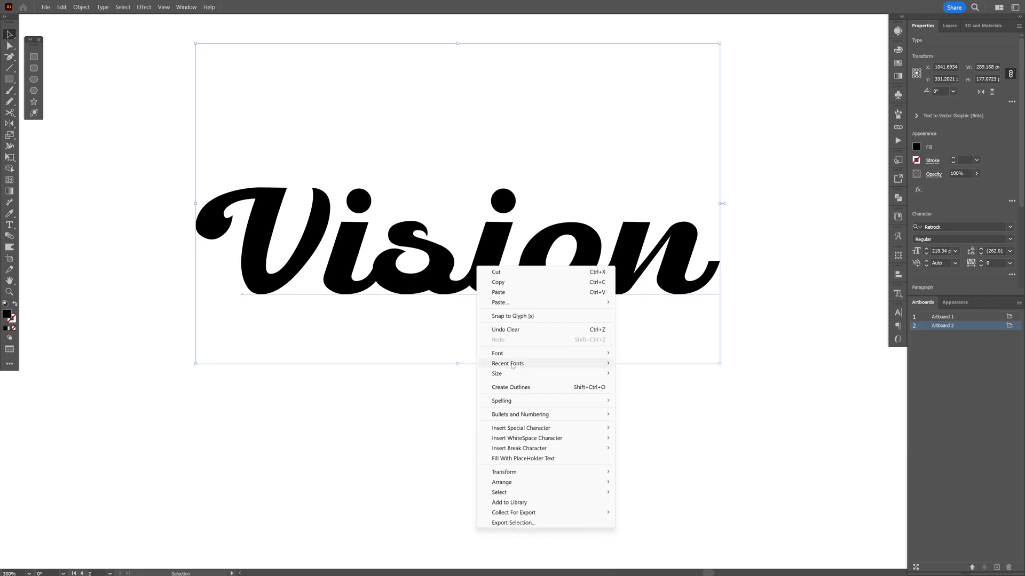
{"action": "left_click", "coordinate": [511, 387]}
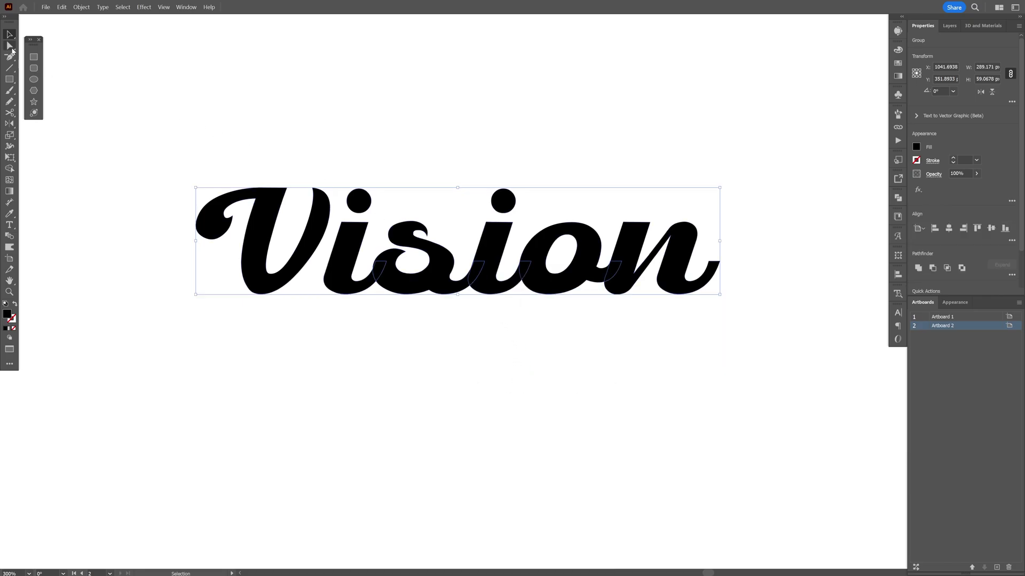
- Select the anchor points of the outlined letter V and smooth its path slightly
{"action": "left_click", "coordinate": [11, 48]}
{"action": "scroll", "coordinate": [176, 175], "scroll_direction": "up", "scroll_amount": 2}
{"action": "left_click_drag", "start_coordinate": [211, 178], "coordinate": [406, 316]}
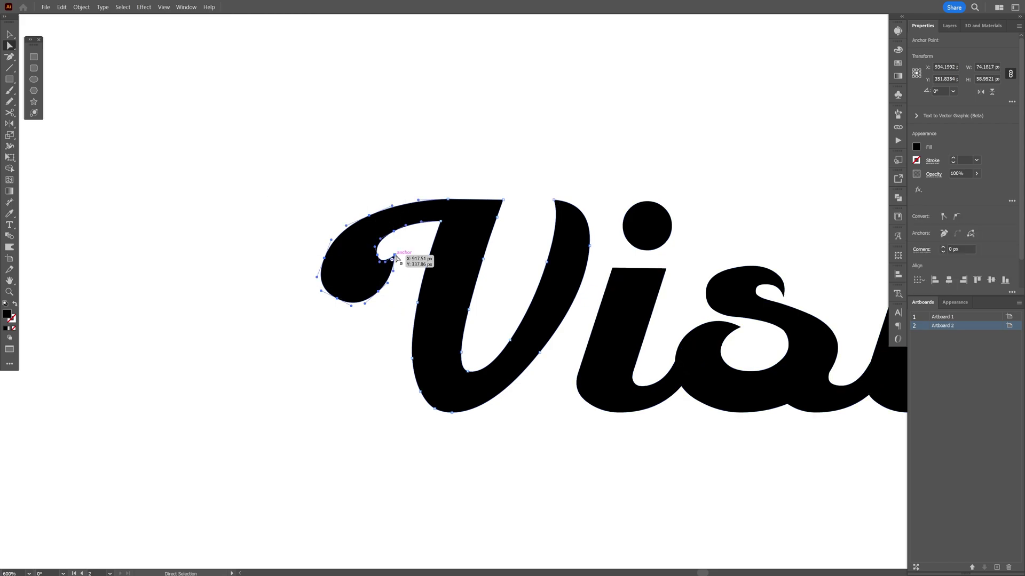
{"action": "left_click_drag", "start_coordinate": [395, 256], "coordinate": [365, 267]}
{"action": "key", "text": "ctrl+z"}
{"action": "key", "text": "v"}
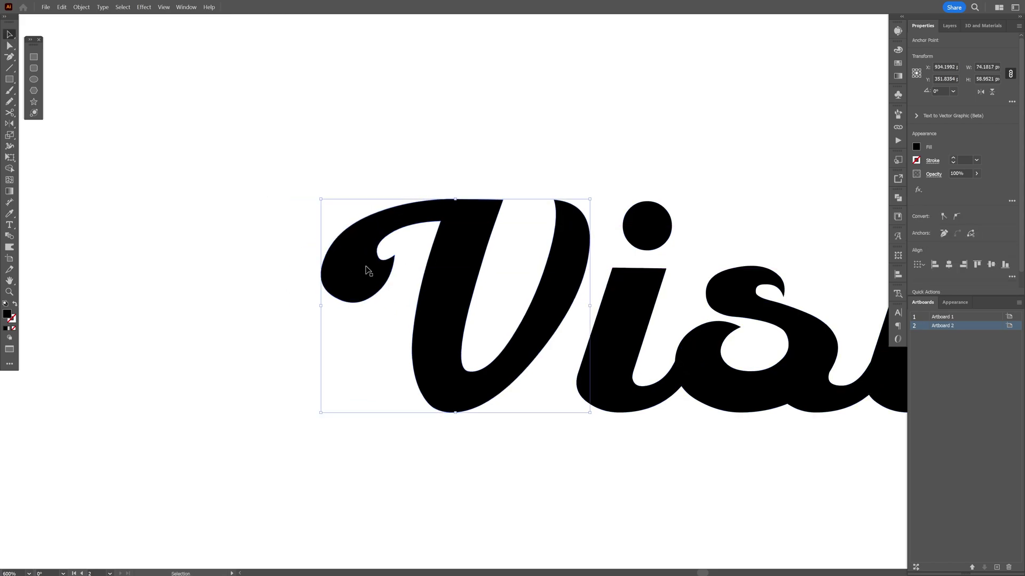
{"action": "left_click", "coordinate": [84, 8]}
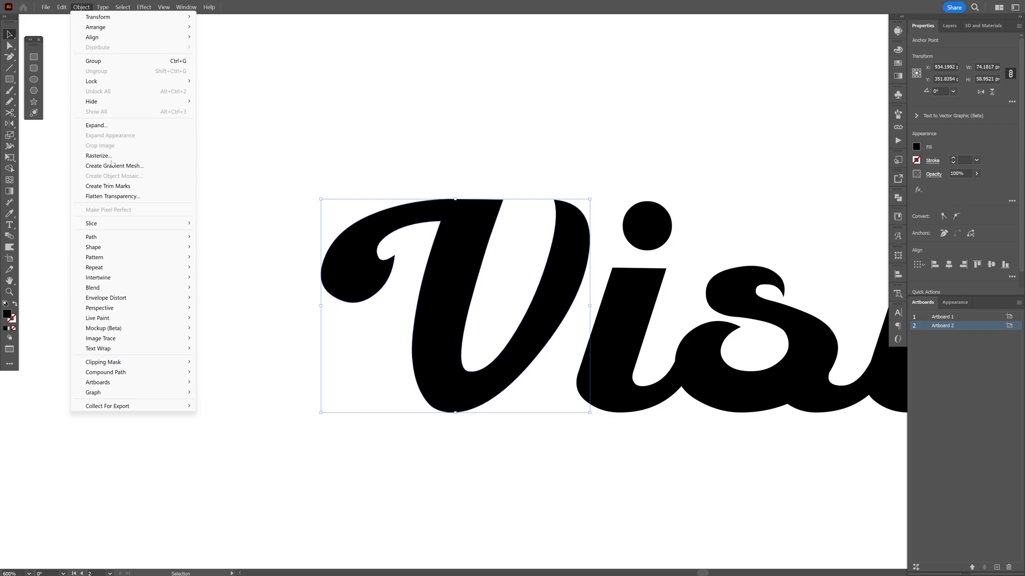
{"action": "mouse_move", "coordinate": [160, 237]}
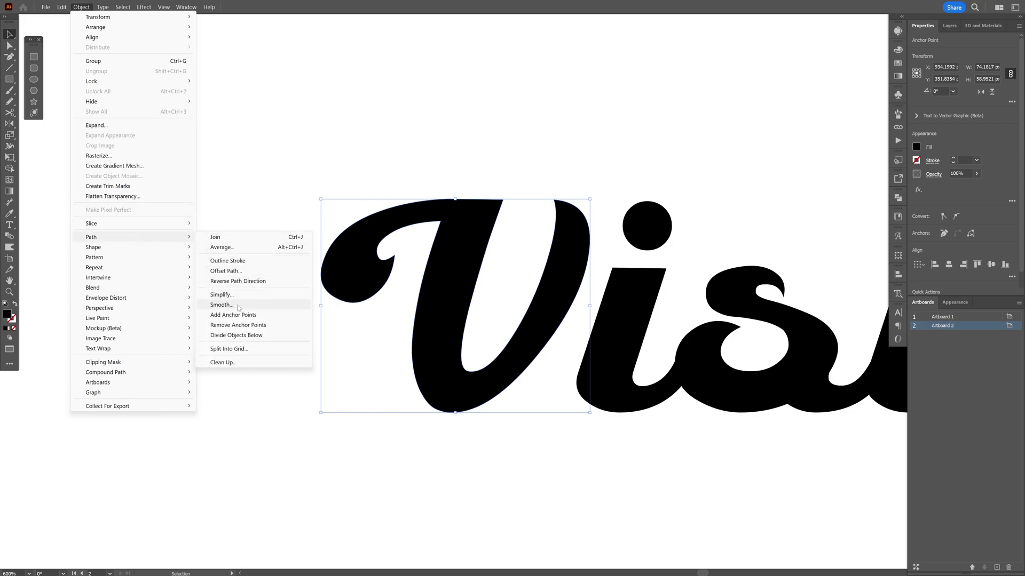
{"action": "left_click", "coordinate": [221, 305]}
{"action": "left_click_drag", "start_coordinate": [480, 301], "coordinate": [482, 303]}
{"action": "key", "text": "space"}
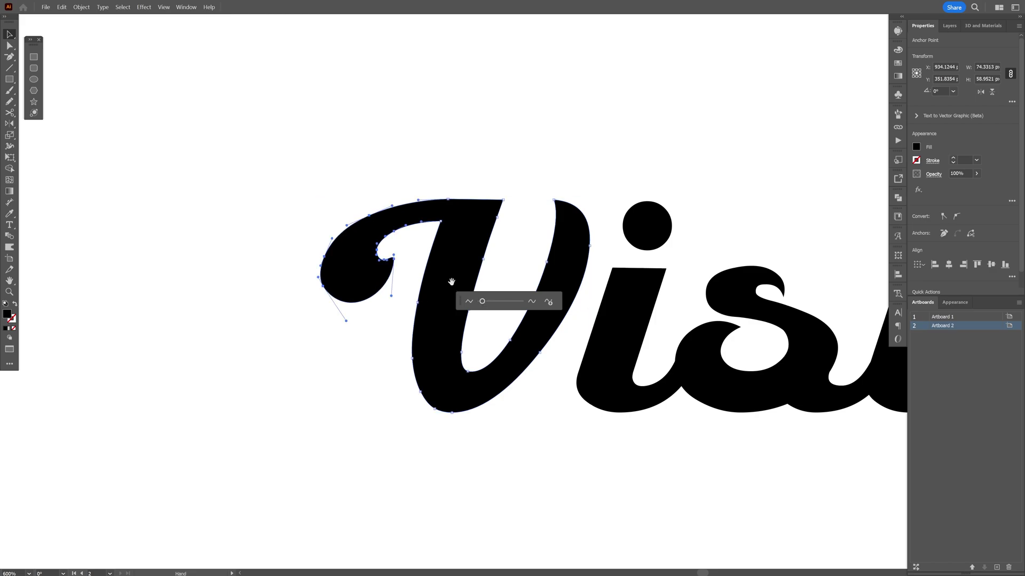
- Delete the surplus anchor points on the outer curve of the V's curl and on its upper edge
{"action": "left_click", "coordinate": [410, 260]}
{"action": "scroll", "coordinate": [375, 242], "scroll_direction": "up", "scroll_amount": 1}
{"action": "left_click", "coordinate": [364, 241]}
{"action": "key", "text": "space"}
{"action": "left_click_drag", "start_coordinate": [364, 241], "coordinate": [372, 236]}
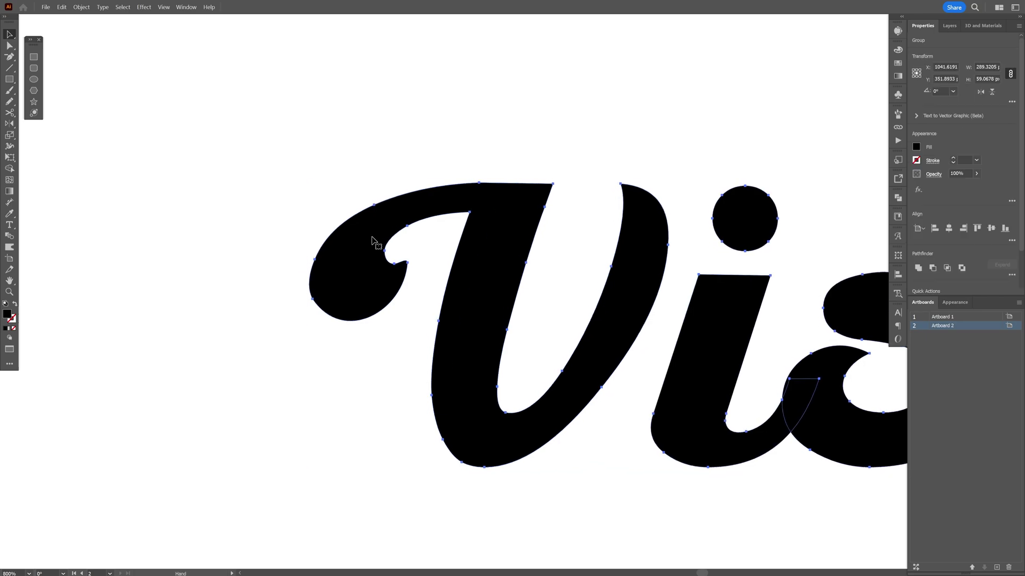
{"action": "scroll", "coordinate": [373, 234], "scroll_direction": "up", "scroll_amount": 2}
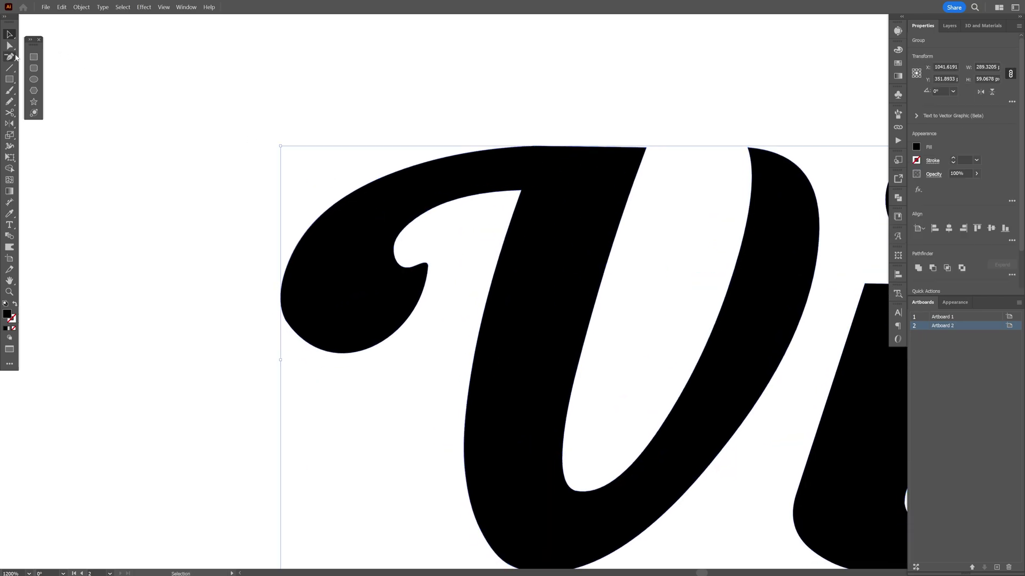
{"action": "left_click_drag", "start_coordinate": [10, 57], "coordinate": [66, 83]}
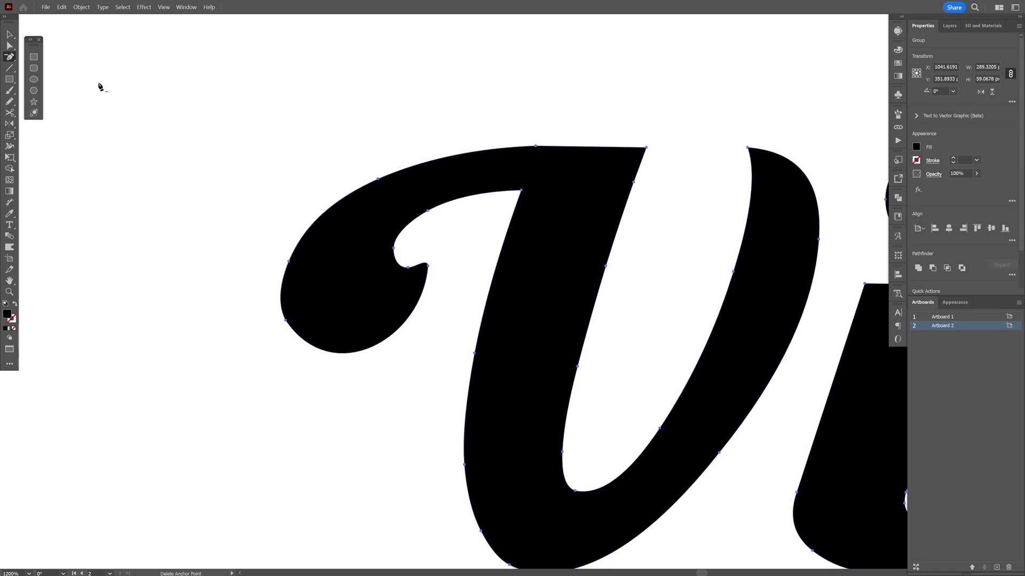
{"action": "left_click", "coordinate": [288, 262]}
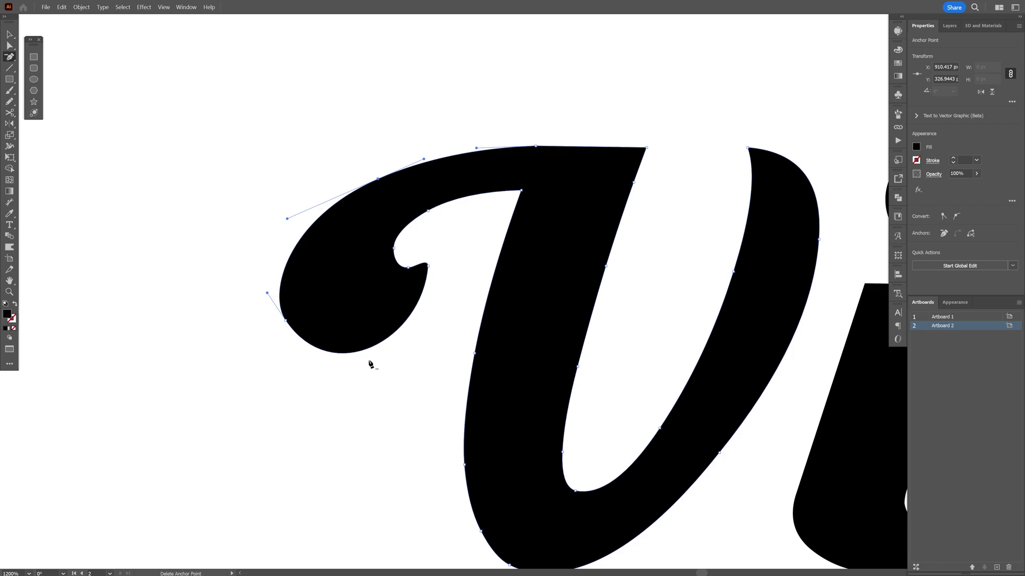
{"action": "left_click", "coordinate": [536, 146]}
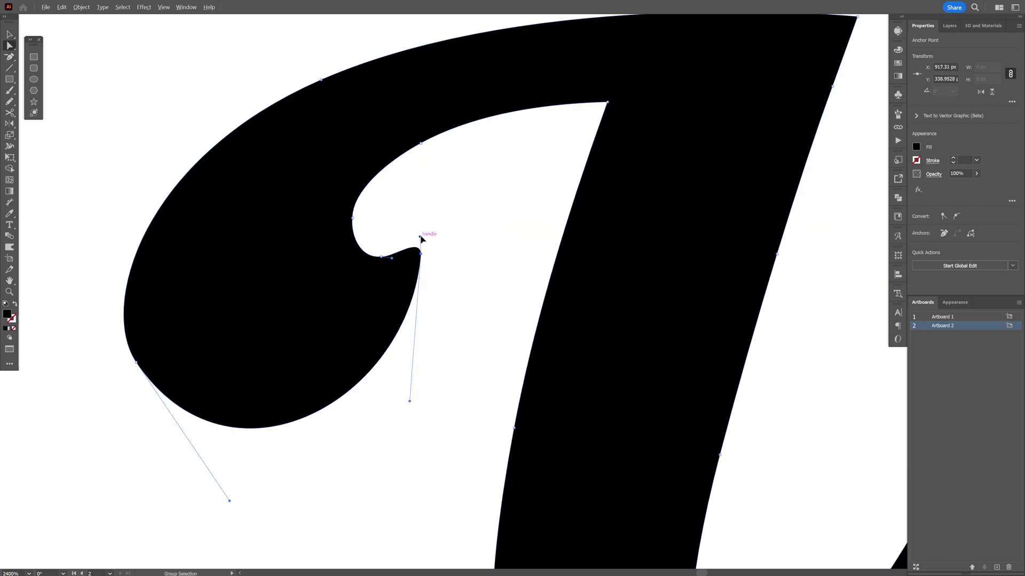
- Refine the small inner hook of the V's curl by adjusting and removing its anchor points
{"action": "left_click_drag", "start_coordinate": [420, 237], "coordinate": [407, 261]}
{"action": "key", "text": "minus"}
{"action": "left_click_drag", "start_coordinate": [407, 261], "coordinate": [383, 262]}
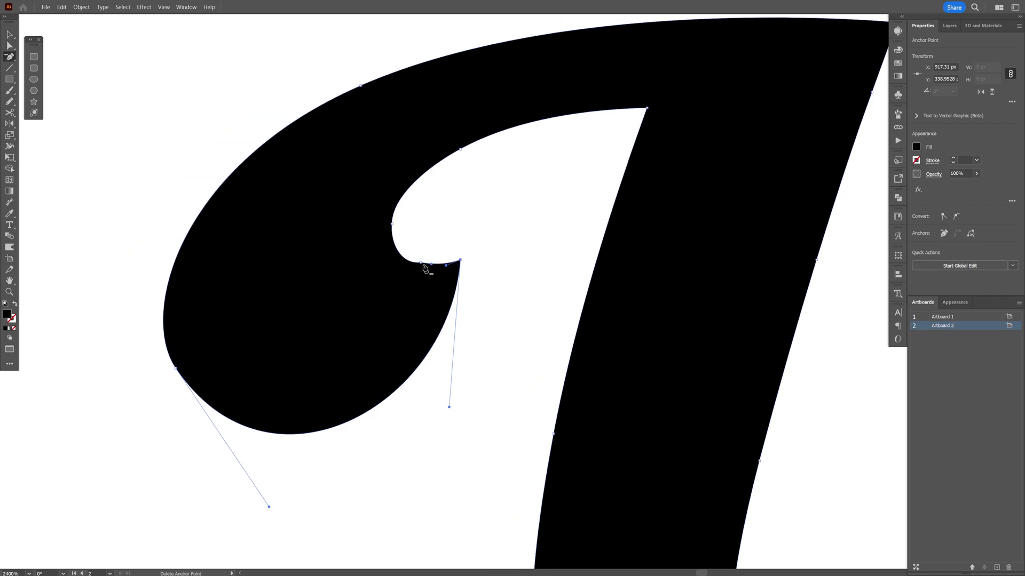
{"action": "left_click", "coordinate": [421, 262]}
- Stretch the V's curled end farther out from the letter and round its upper edge into a fuller arch
{"action": "key", "text": "a"}
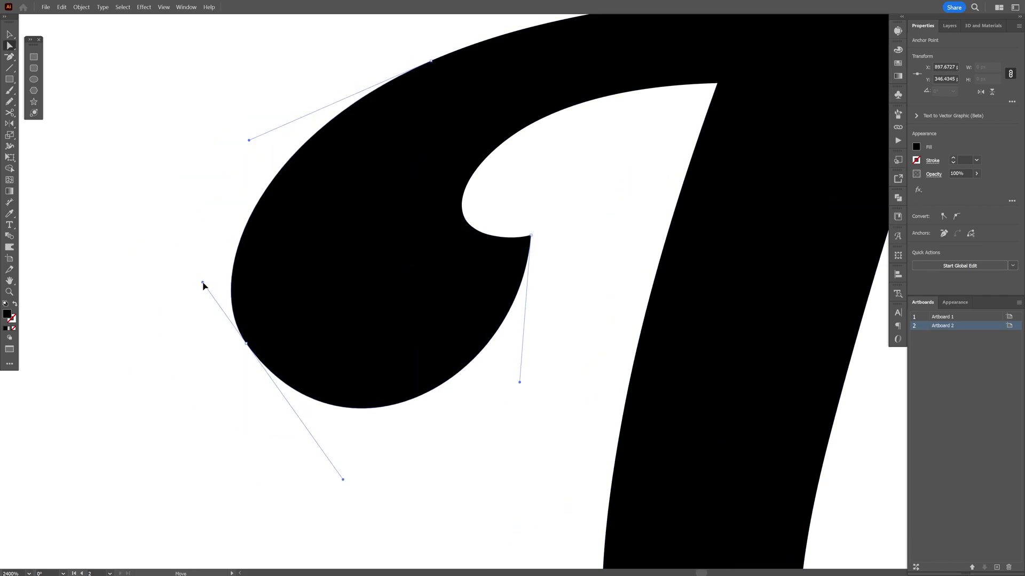
{"action": "mouse_move", "coordinate": [203, 282]}
{"action": "left_mouse_down"}
{"action": "mouse_move", "coordinate": [217, 287]}
{"action": "mouse_move", "coordinate": [213, 276]}
{"action": "left_mouse_up"}
{"action": "left_click_drag", "start_coordinate": [130, 188], "coordinate": [294, 346]}
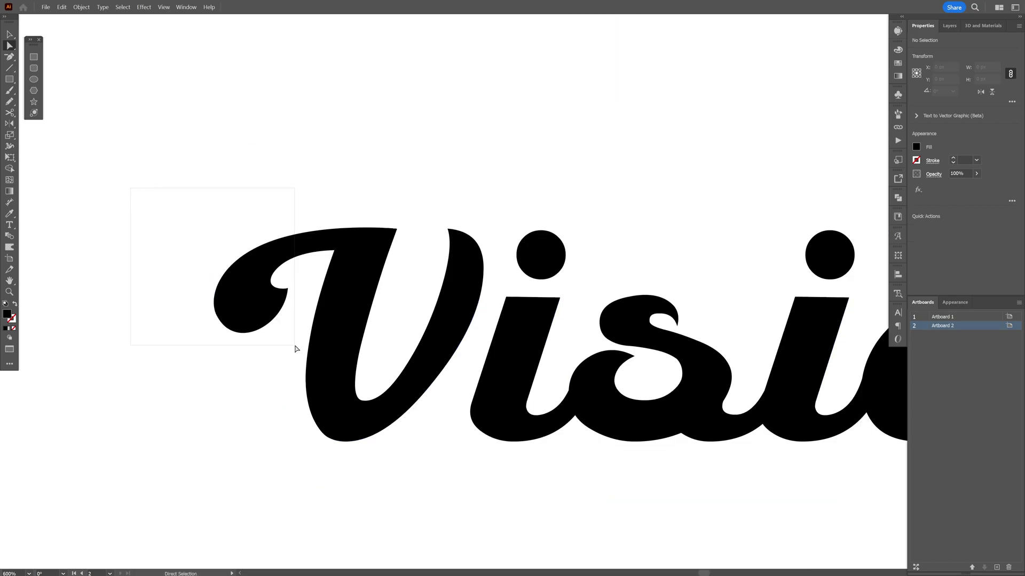
{"action": "left_click_drag", "start_coordinate": [286, 292], "coordinate": [226, 309]}
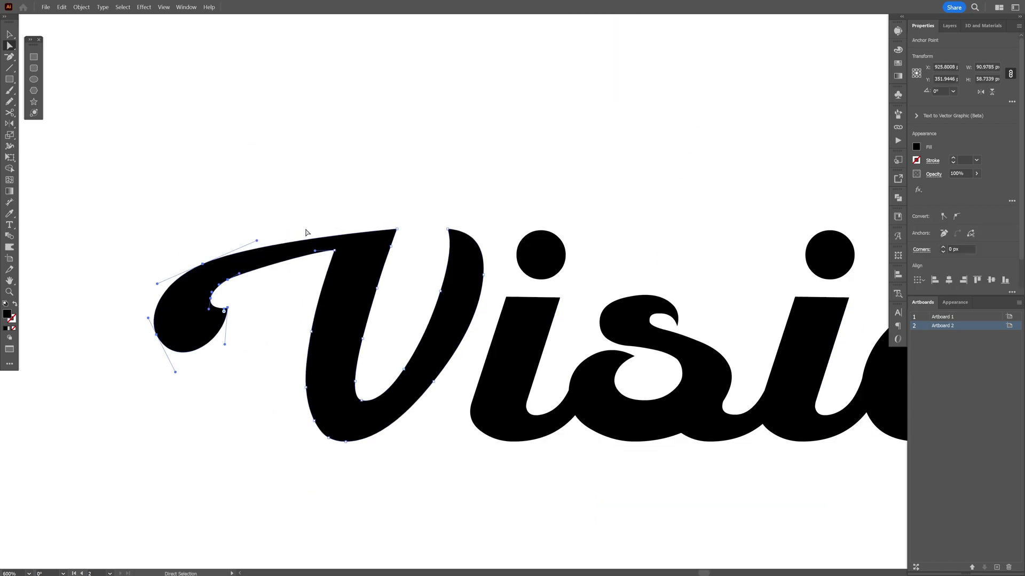
{"action": "left_click_drag", "start_coordinate": [248, 240], "coordinate": [288, 224]}
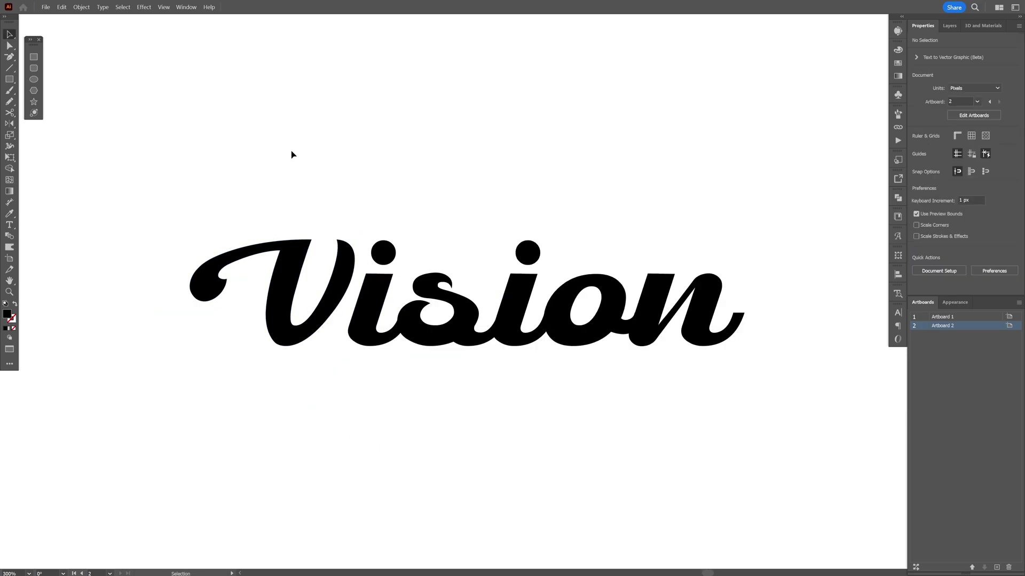
- Ungroup the outlined "Vision" letters and release their compound paths
{"action": "left_click_drag", "start_coordinate": [262, 145], "coordinate": [700, 357]}
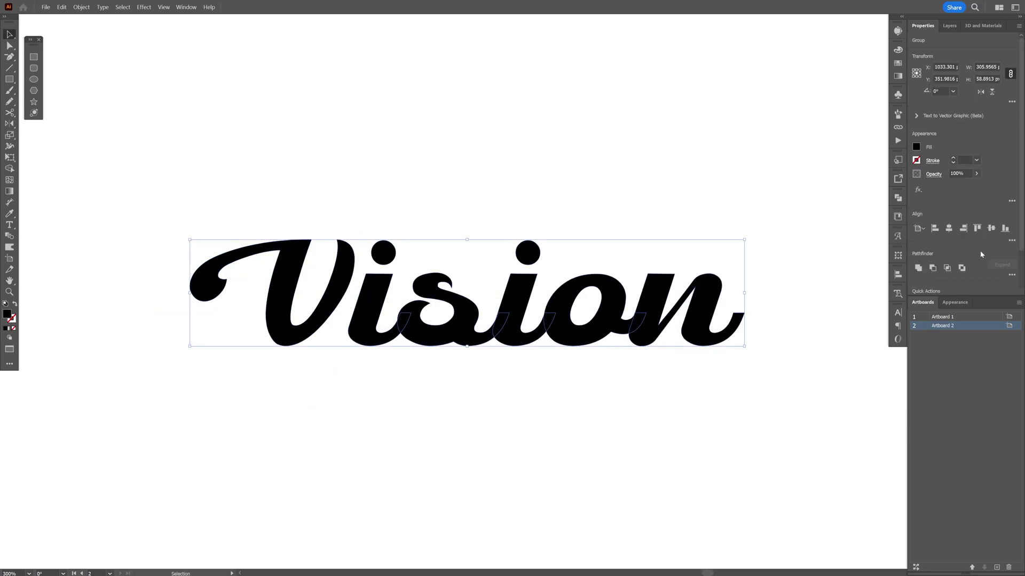
{"action": "scroll", "coordinate": [980, 254], "scroll_direction": "down", "scroll_amount": 2}
{"action": "left_click", "coordinate": [998, 258]}
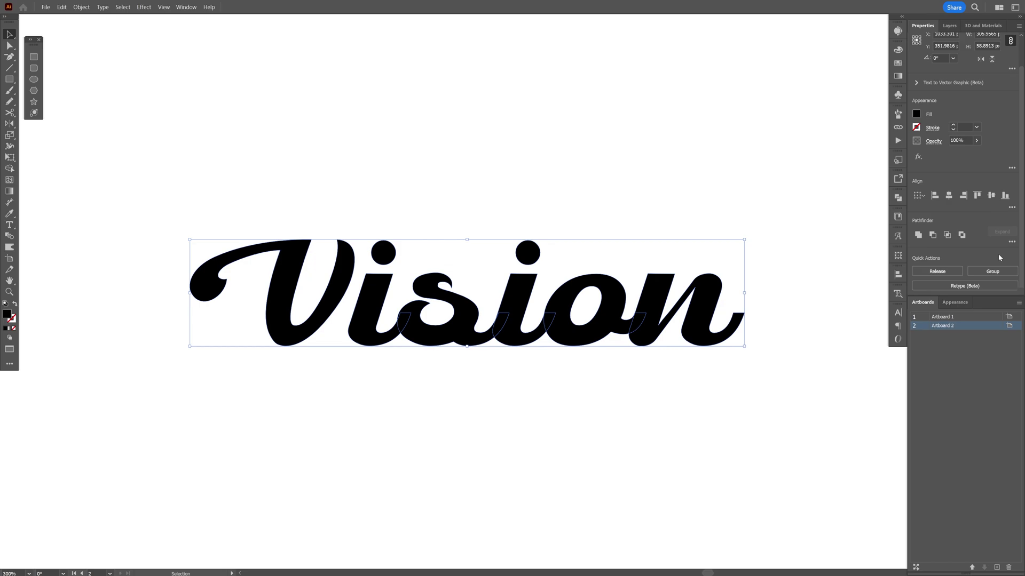
{"action": "left_click", "coordinate": [943, 272]}
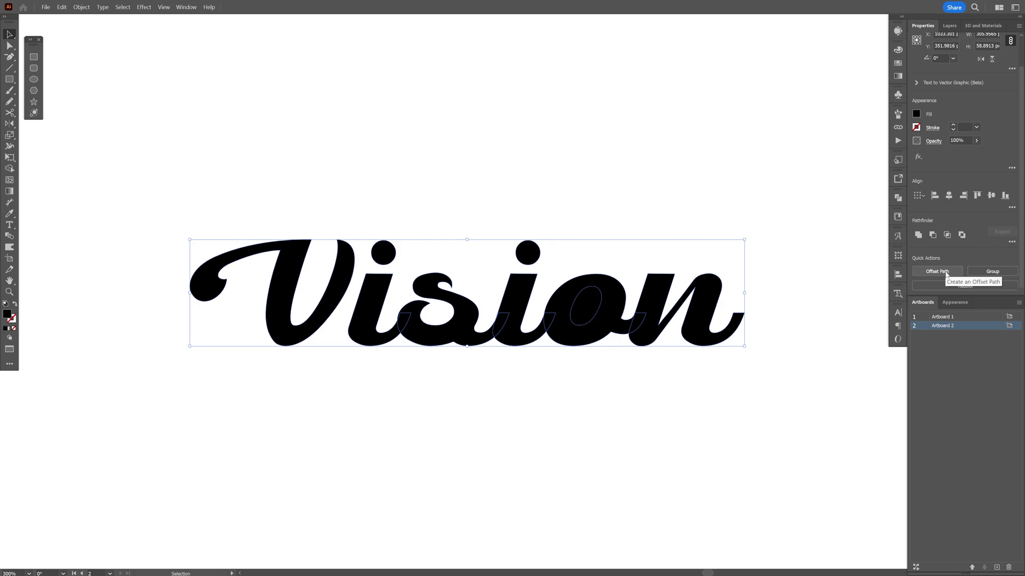
- Offset the paths of all the "Vision" letters by 3 px with miter joins
{"action": "left_click", "coordinate": [953, 275]}
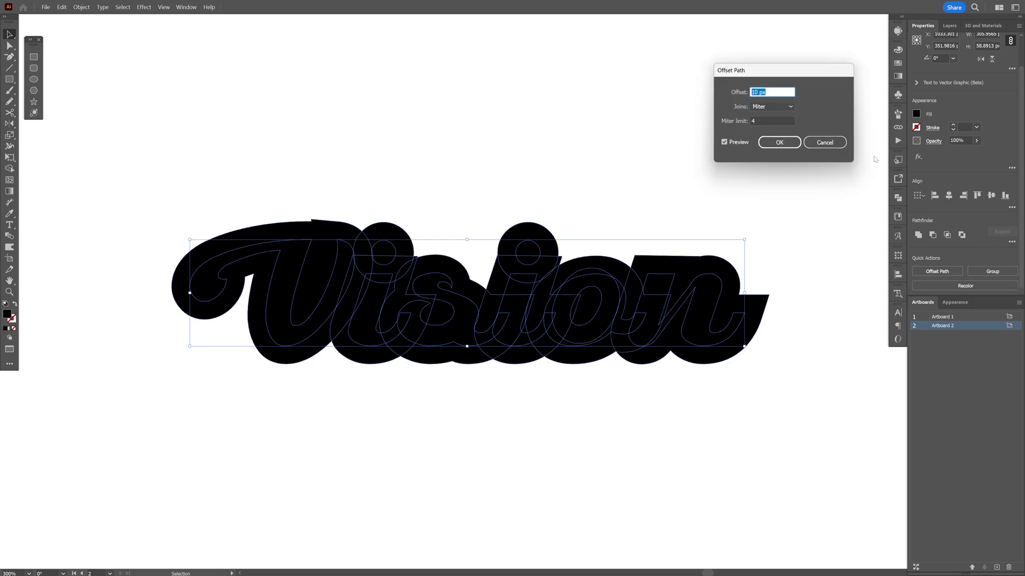
{"action": "left_click", "coordinate": [780, 91]}
{"action": "key", "text": "Down"}
{"action": "key", "text": "Down"}
{"action": "key", "text": "Down"}
{"action": "key", "text": "Down"}
{"action": "key", "text": "Down"}
{"action": "key", "text": "Down"}
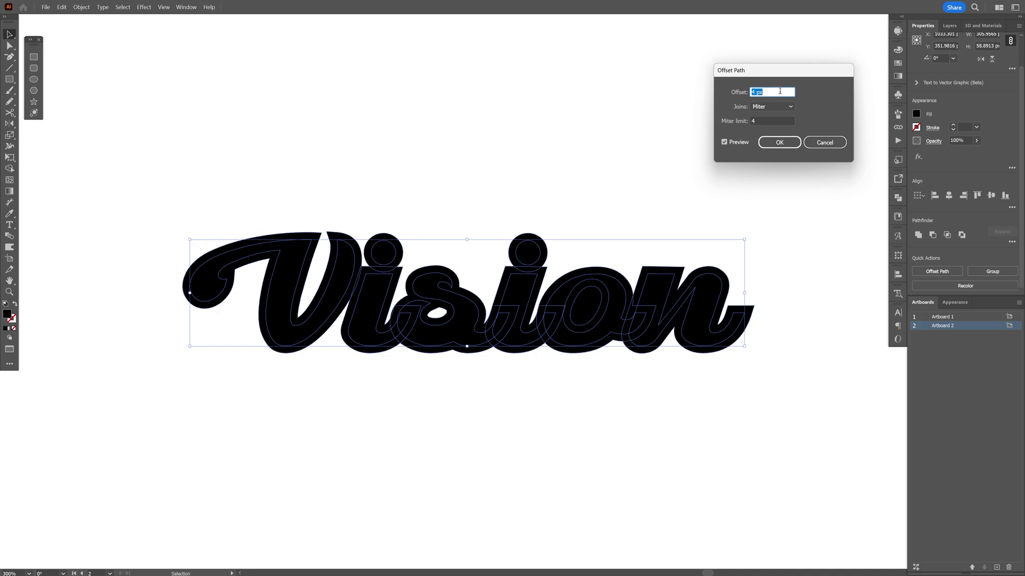
{"action": "key", "text": "Down"}
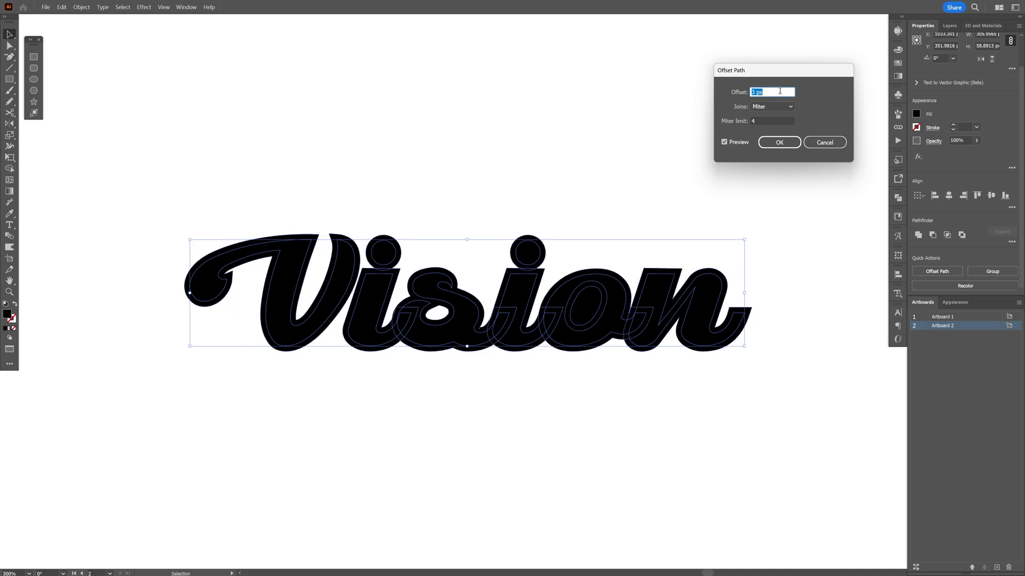
{"action": "left_click", "coordinate": [777, 143]}
- Cut the counter back out of the letter o with the Shape Builder tool
{"action": "left_click", "coordinate": [620, 343]}
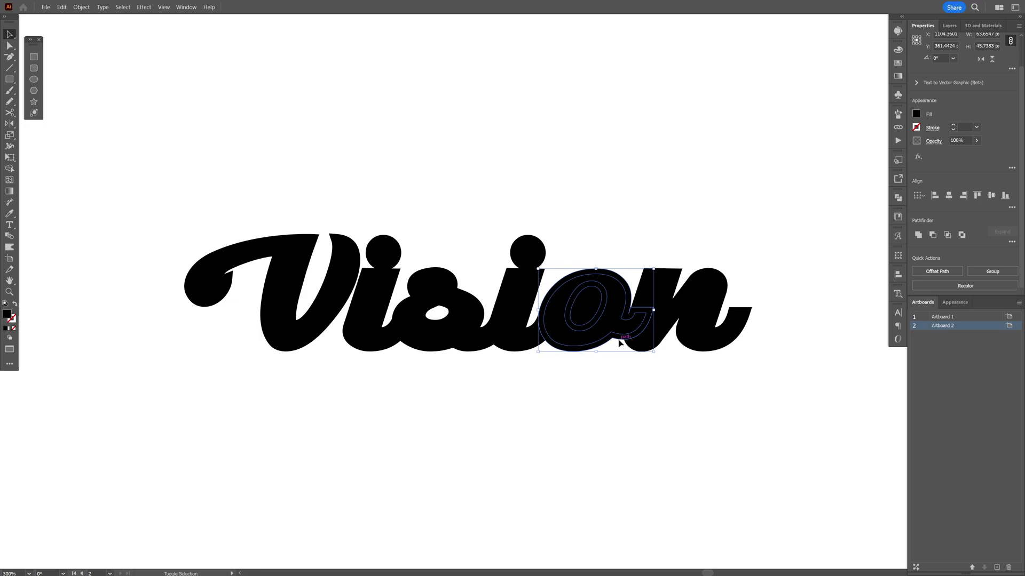
{"action": "key", "text": "shift+m"}
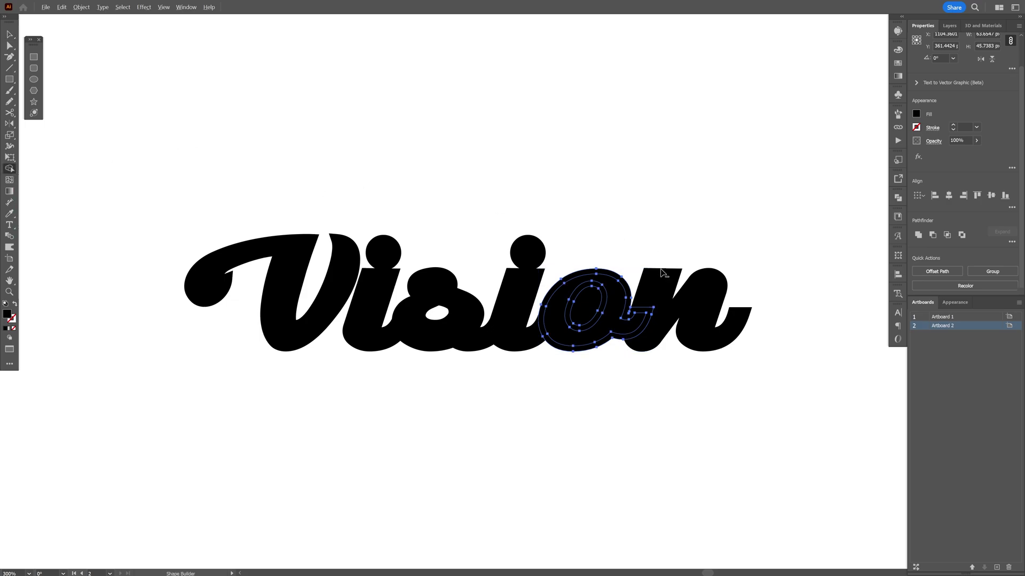
{"action": "left_click", "coordinate": [593, 306], "text": "alt"}
{"action": "key", "text": "v"}
{"action": "left_click", "coordinate": [582, 266]}
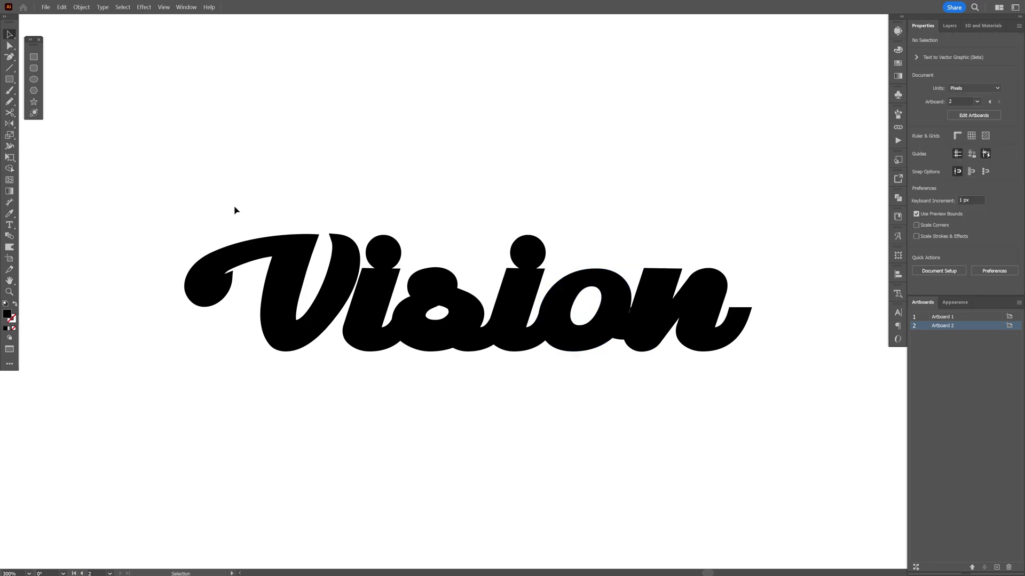
{"action": "scroll", "coordinate": [235, 210], "scroll_direction": "up", "scroll_amount": 1}
{"action": "left_click_drag", "start_coordinate": [238, 208], "coordinate": [331, 215]}
{"action": "left_click", "coordinate": [239, 423]}
{"action": "scroll", "coordinate": [238, 422], "scroll_direction": "down", "scroll_amount": 1}
{"action": "key", "text": "ctrl+z"}
- Adjust the anchor point in the V's inner valley and try to bend the adjoining slanted edge with its handle
{"action": "left_click", "coordinate": [388, 293], "text": "shift"}
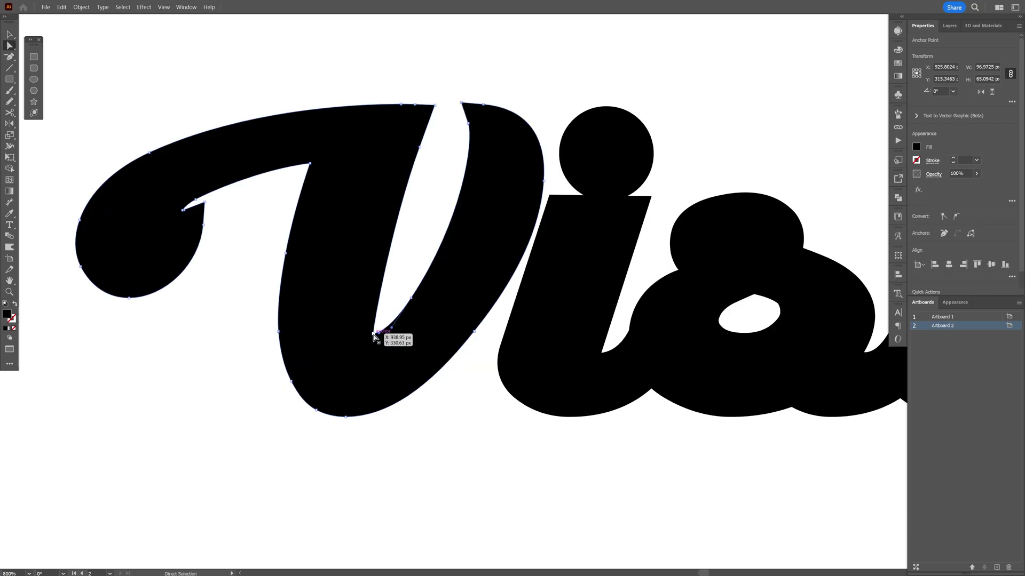
{"action": "left_click", "coordinate": [373, 334]}
{"action": "left_click_drag", "start_coordinate": [373, 334], "coordinate": [344, 383]}
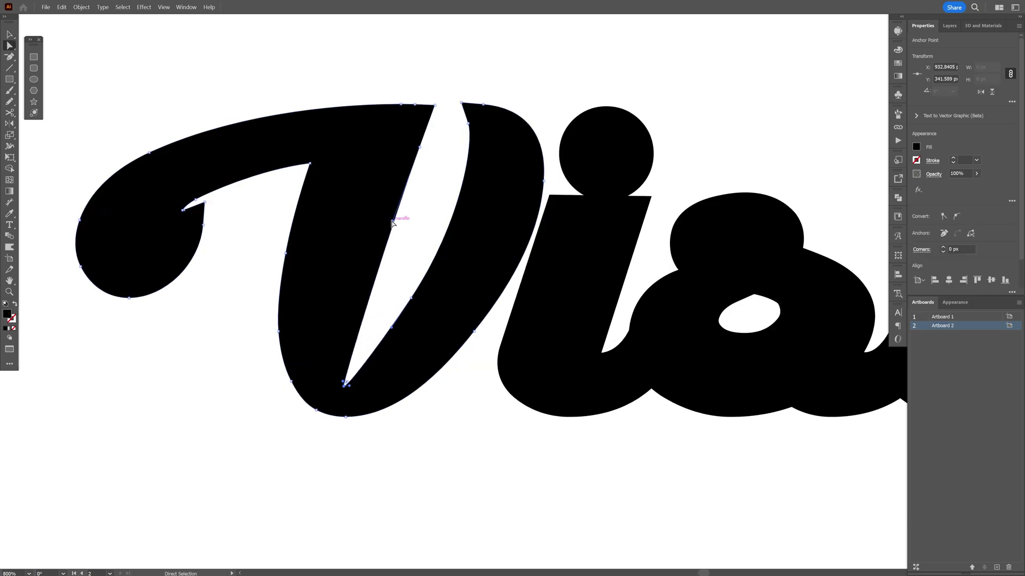
{"action": "left_click_drag", "start_coordinate": [394, 223], "coordinate": [339, 263]}
{"action": "key", "text": "ctrl+z"}
- Extend the top corner of the V's slimmer arm upward and delete a surplus anchor point on its inner edge
{"action": "key", "text": "ctrl+minus"}
{"action": "left_click_drag", "start_coordinate": [444, 188], "coordinate": [437, 97]}
{"action": "key", "text": "p"}
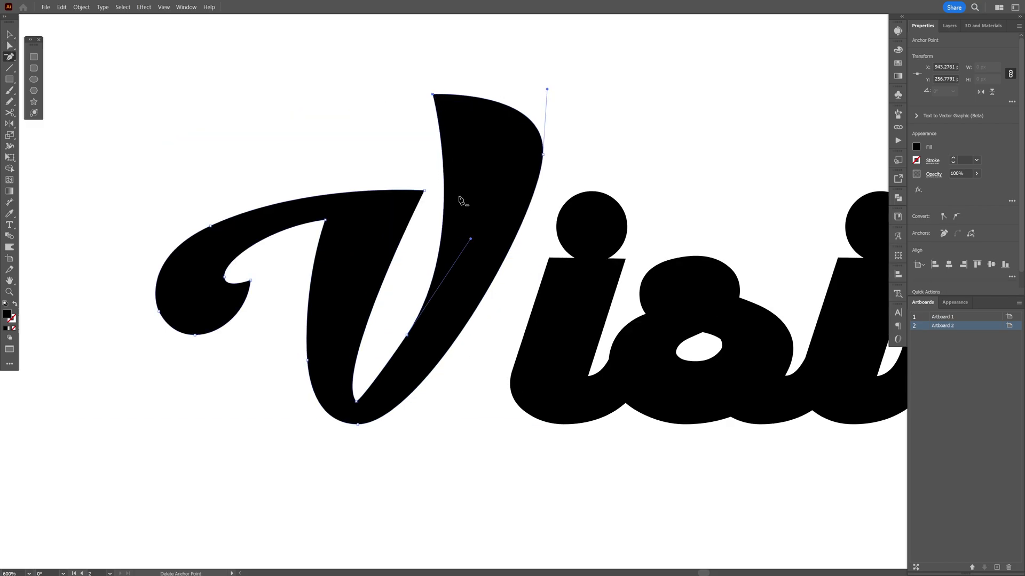
{"action": "left_click", "coordinate": [408, 336]}
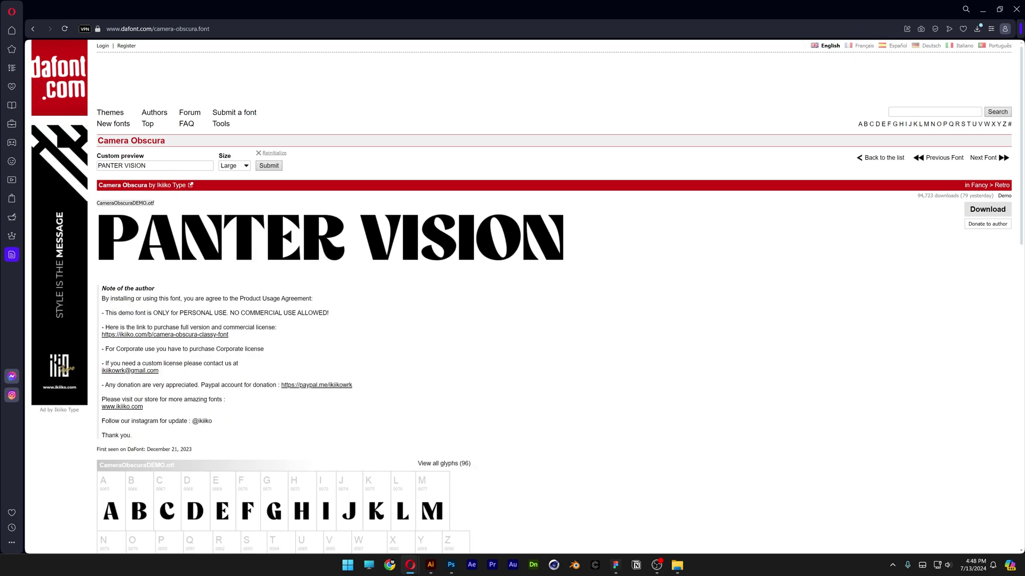
- Switch to Adobe Firefly, open its Text to image generator and clear the sample prompt and its style tags
{"action": "key", "text": "ctrl+Tab"}
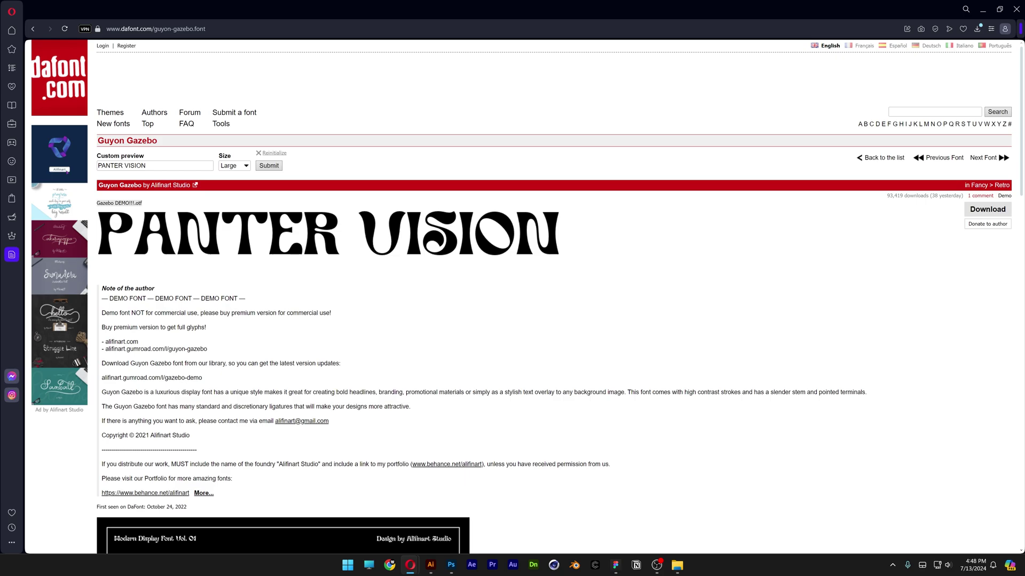
{"action": "type", "text": "cottage in a spring"}
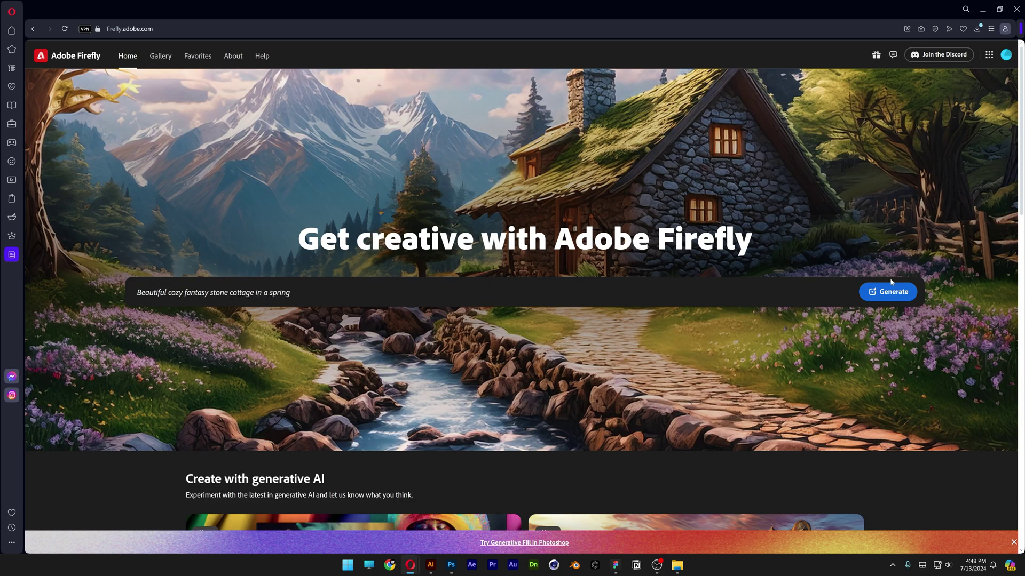
{"action": "left_click", "coordinate": [892, 290]}
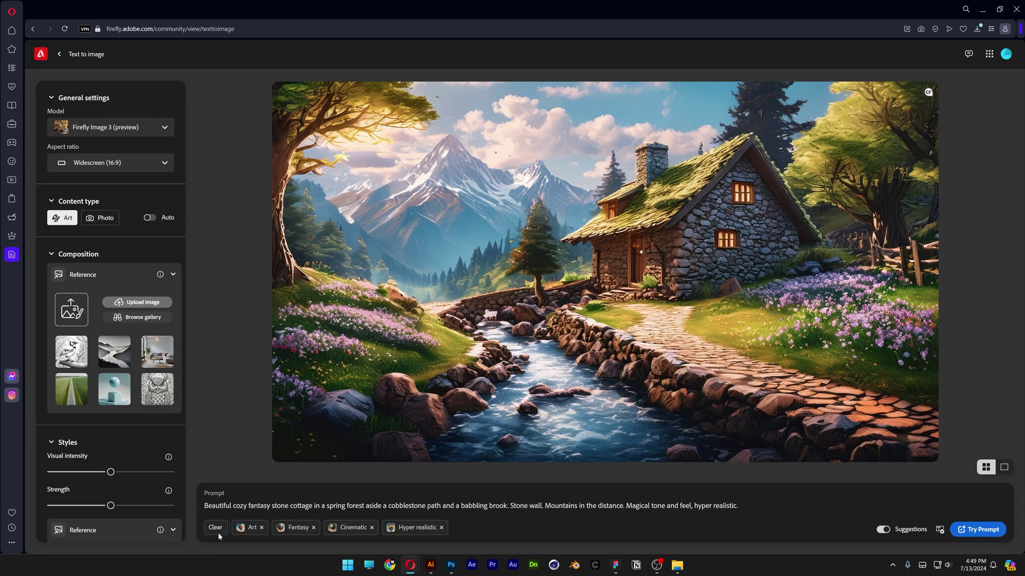
{"action": "triple_click", "coordinate": [232, 509]}
{"action": "key", "text": "BackSpace"}
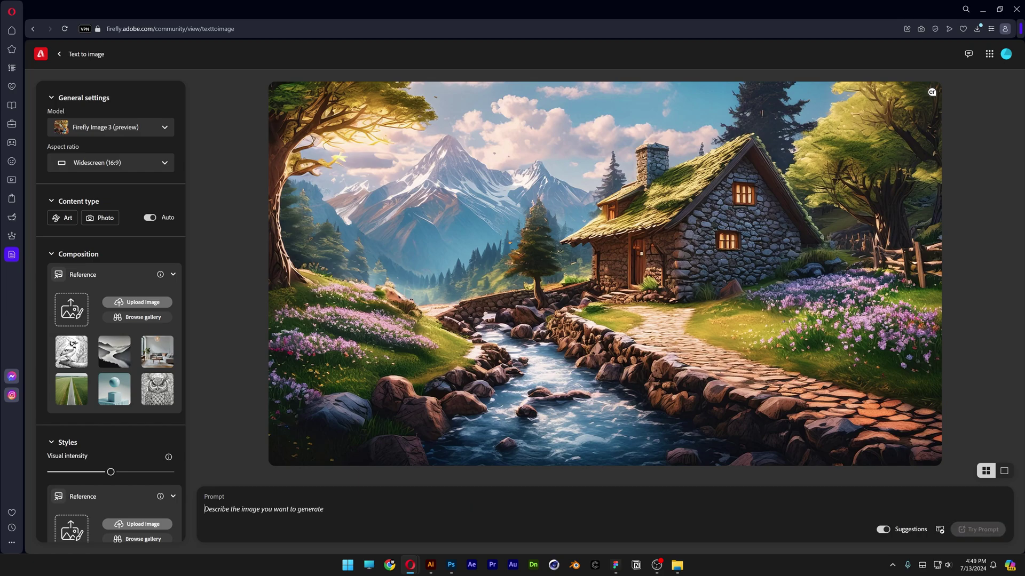
- Set the aspect ratio to Widescreen (16:9) and the content type to Photo
{"action": "left_click", "coordinate": [92, 167]}
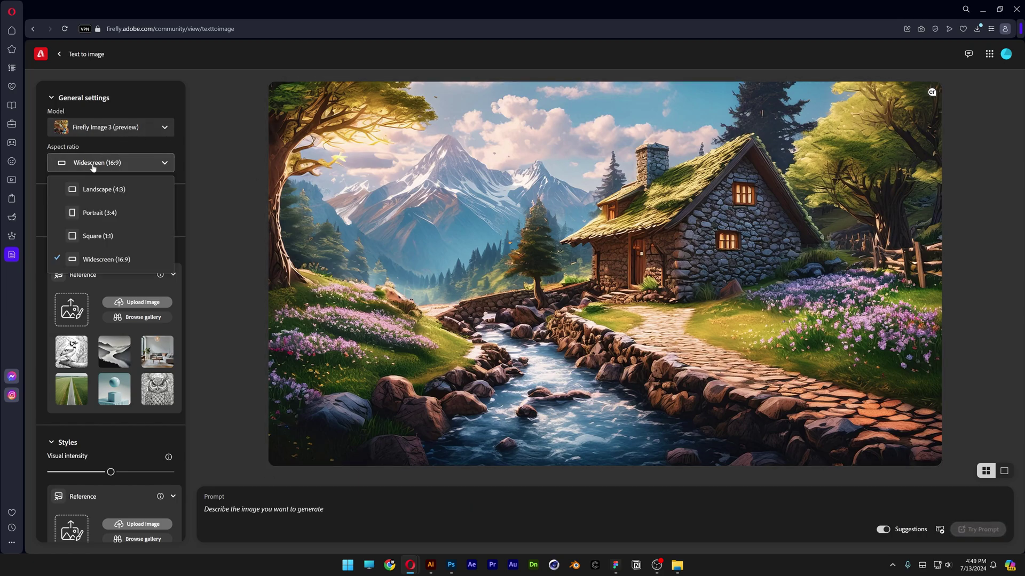
{"action": "left_click", "coordinate": [102, 260]}
{"action": "left_click", "coordinate": [104, 220]}
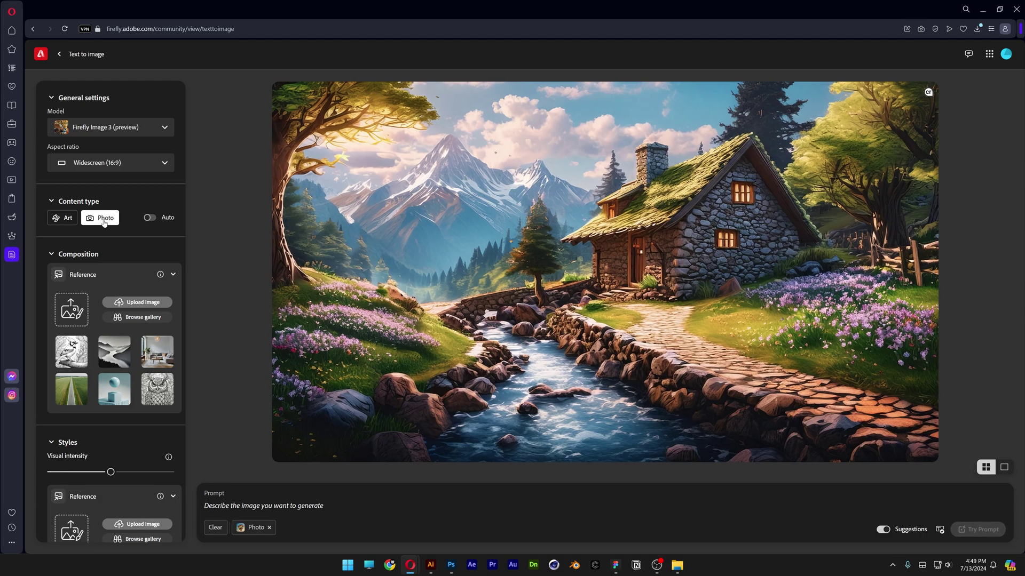
{"action": "scroll", "coordinate": [140, 251], "scroll_direction": "down", "scroll_amount": 1}
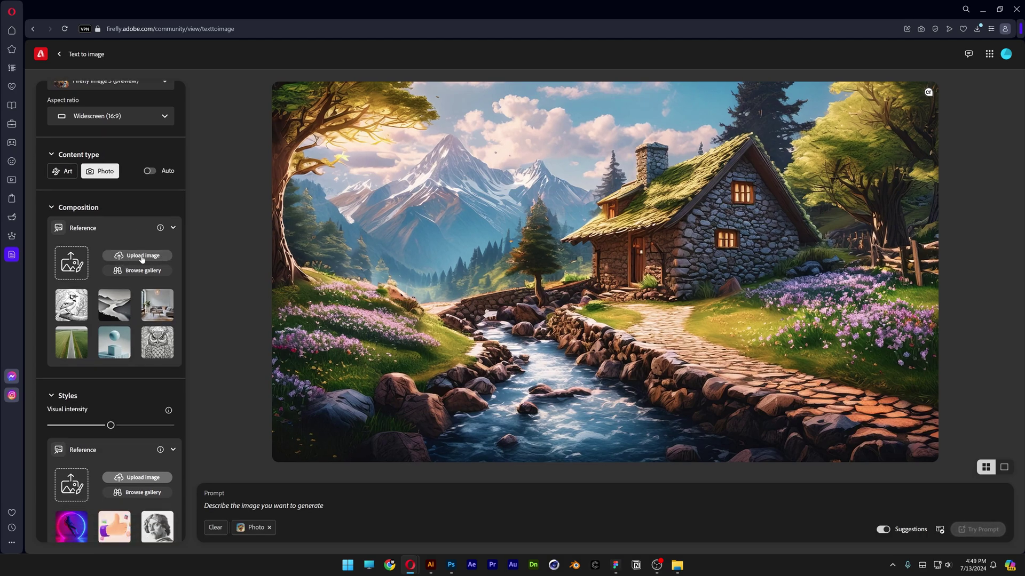
{"action": "left_click", "coordinate": [142, 255]}
{"action": "left_click", "coordinate": [347, 213]}
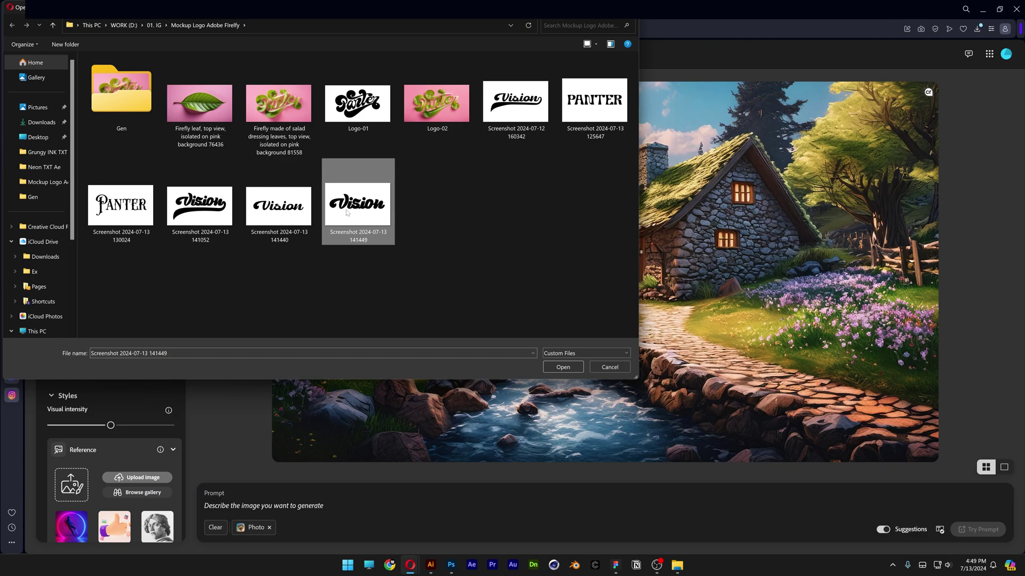
{"action": "left_click", "coordinate": [562, 366]}
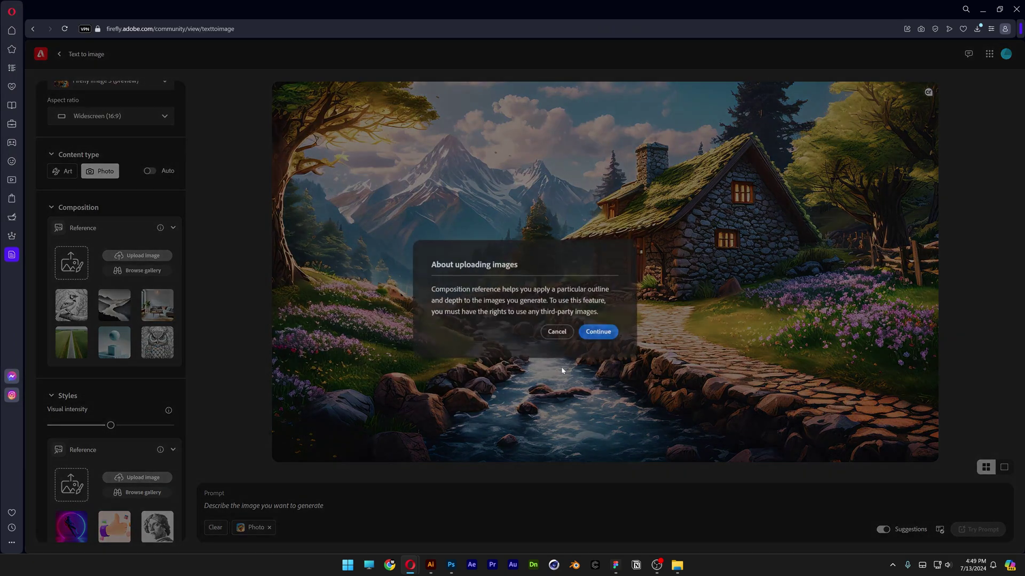
{"action": "left_click", "coordinate": [587, 330]}
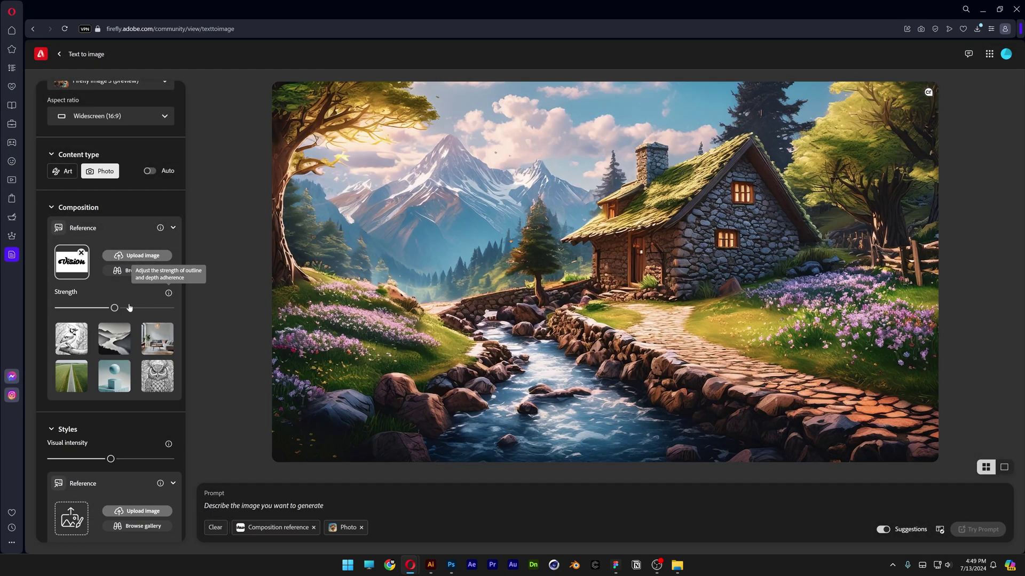
{"action": "left_click_drag", "start_coordinate": [142, 310], "coordinate": [177, 312]}
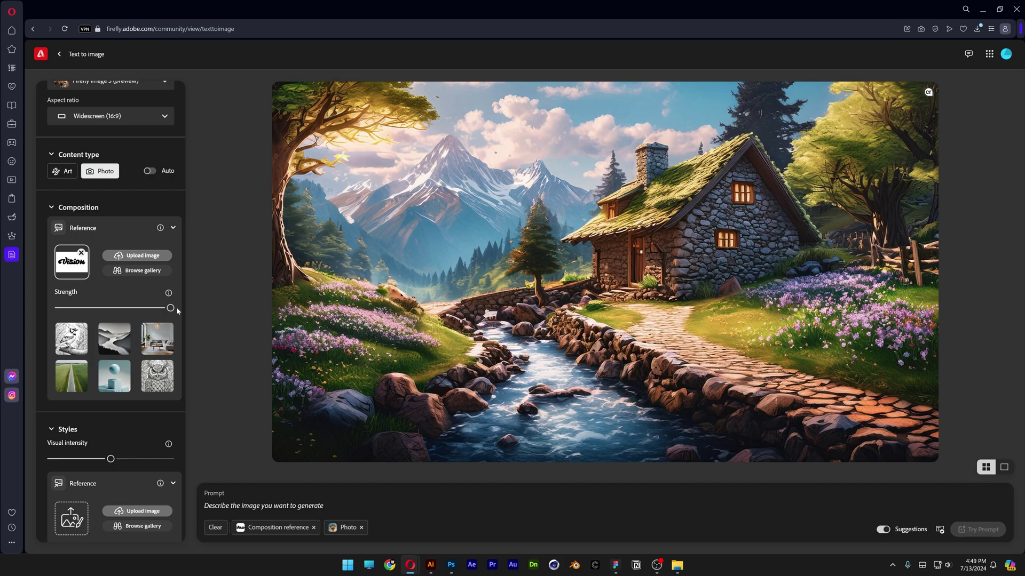
- Apply the Hyper realistic effect and set the lighting to Studio light
{"action": "scroll", "coordinate": [177, 312], "scroll_direction": "down", "scroll_amount": 7}
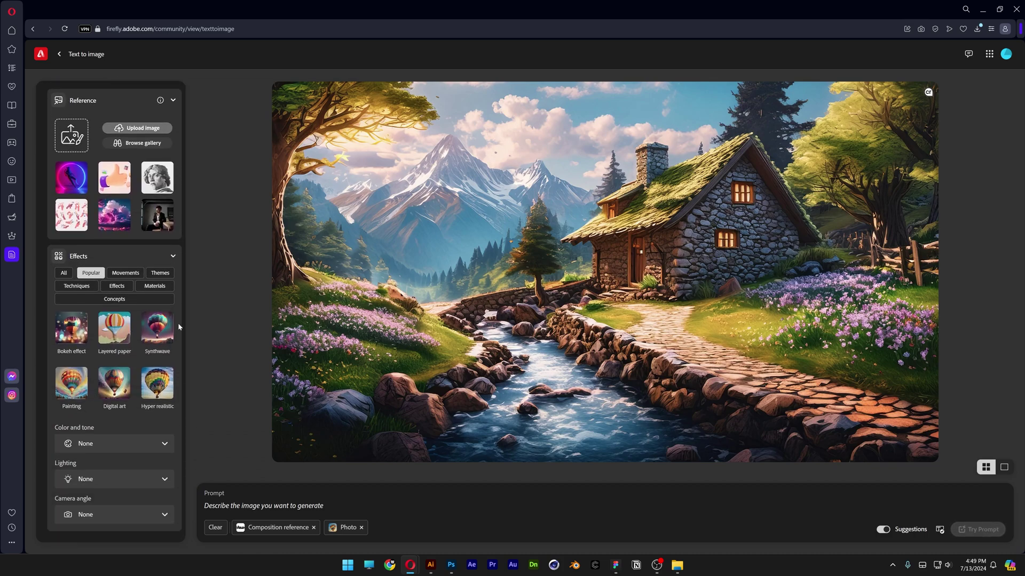
{"action": "left_click", "coordinate": [154, 392]}
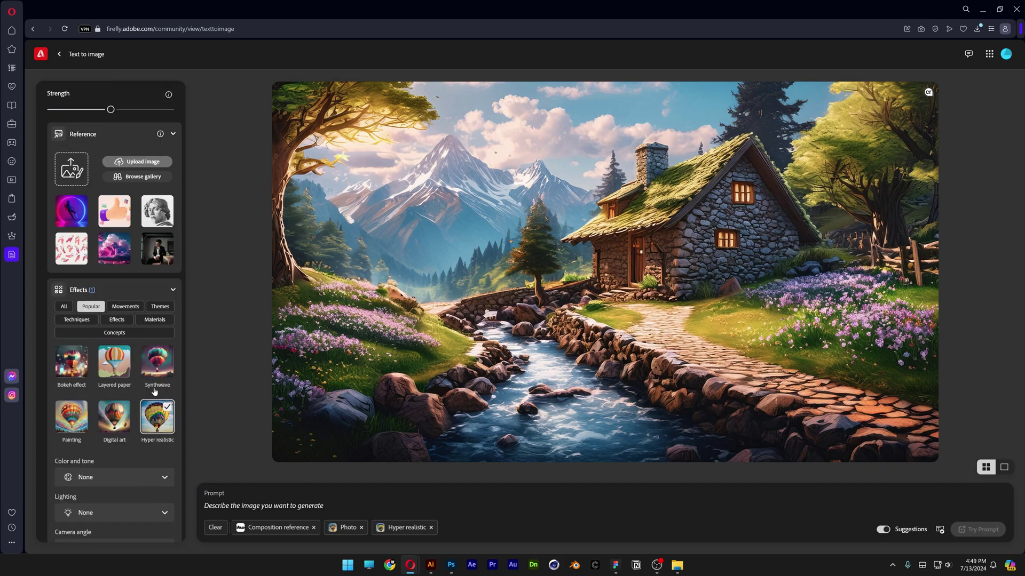
{"action": "scroll", "coordinate": [154, 392], "scroll_direction": "down", "scroll_amount": 1}
{"action": "left_click", "coordinate": [67, 481]}
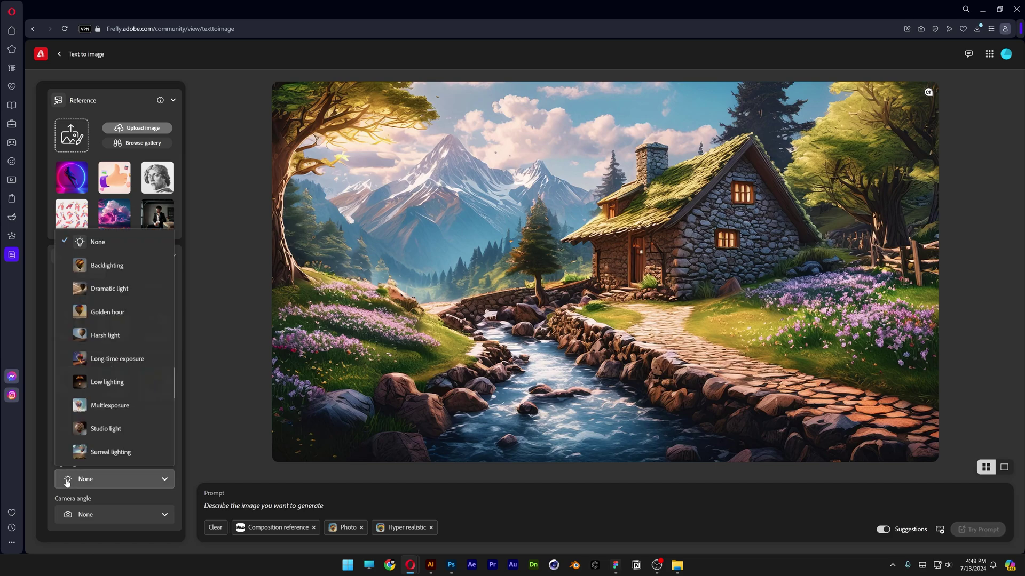
{"action": "left_click", "coordinate": [124, 430]}
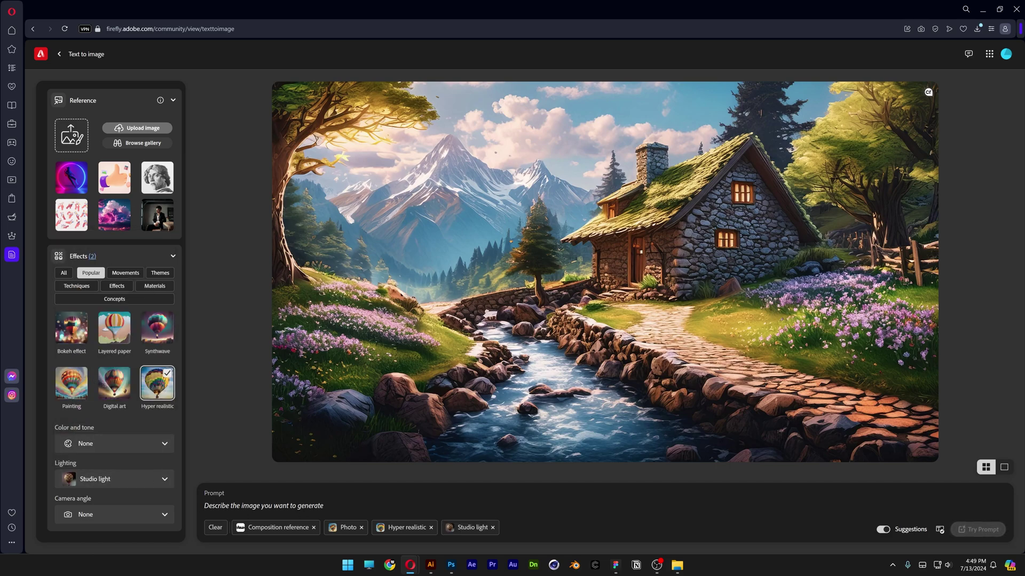
- Generate images from the prompt "text silhouette made of leaves, top view, isolated on pink background"
{"action": "type", "text": "text silhouette made of l"}
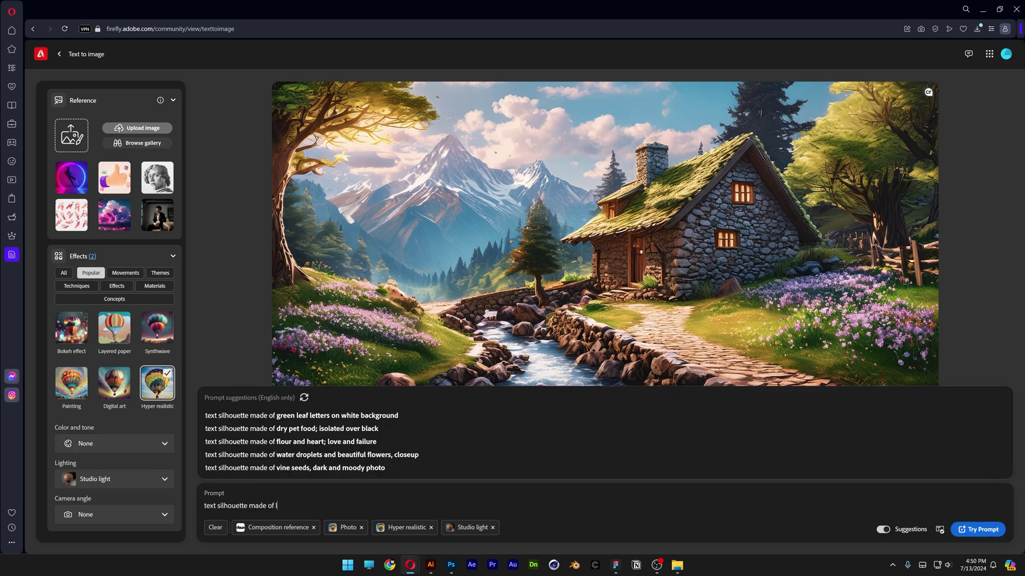
{"action": "type", "text": "eaves, top view, isolated on pink backgro"}
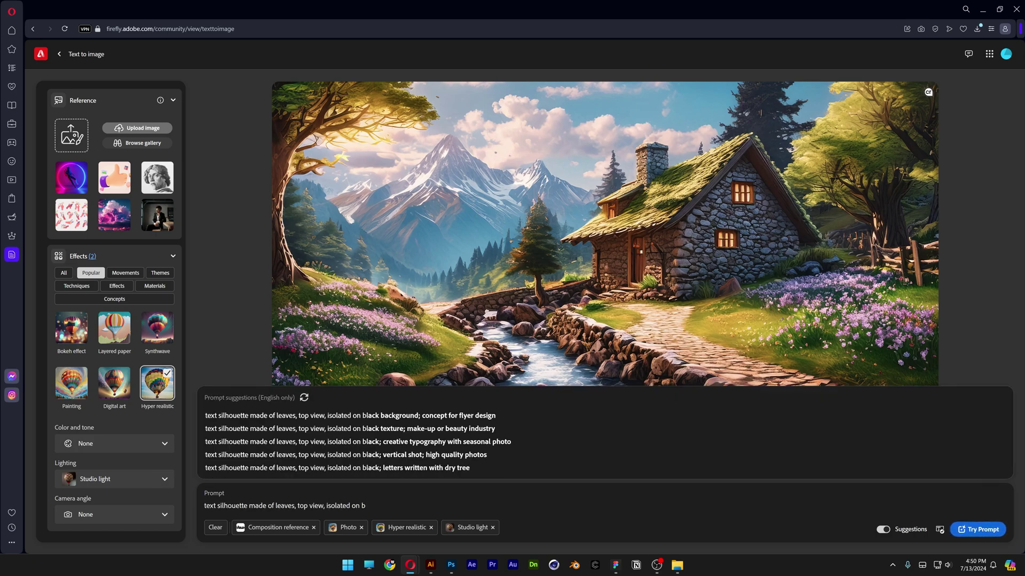
{"action": "type", "text": "und"}
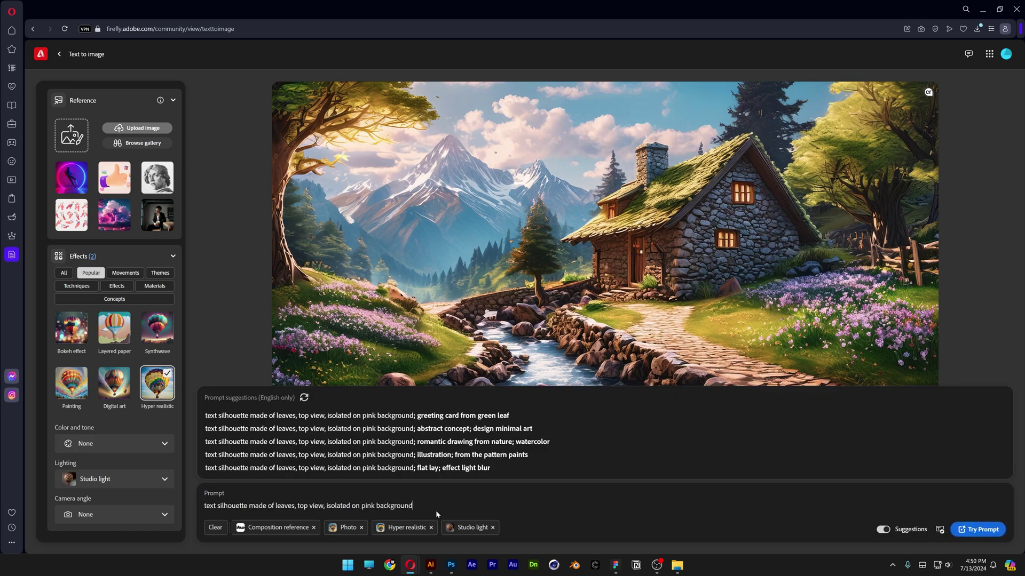
{"action": "left_click", "coordinate": [987, 531]}
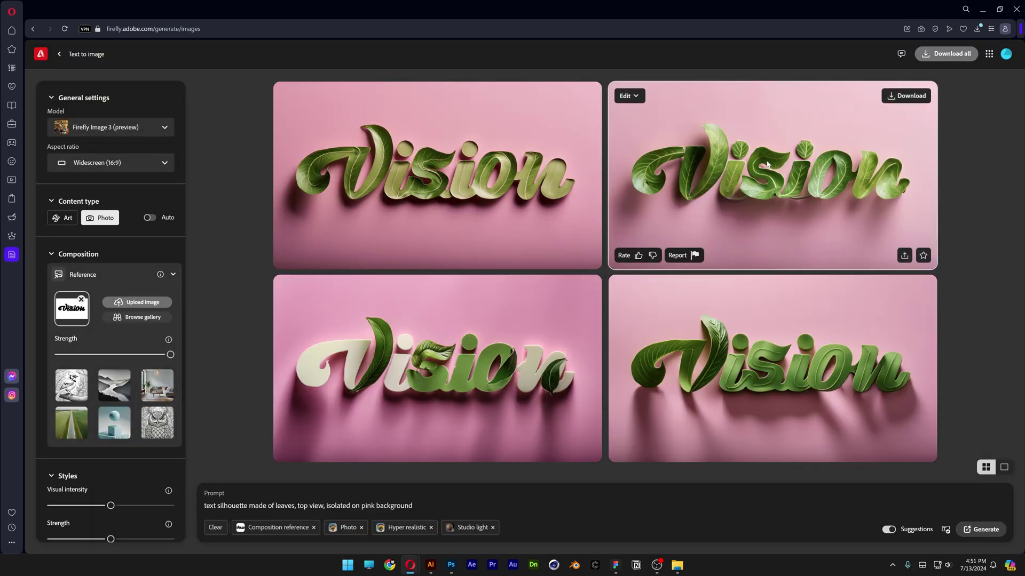
- Generate another set of leaf lettering from the same prompt and preview its first image in the second row enlarged
{"action": "left_click", "coordinate": [767, 163]}
{"action": "key", "text": "Escape"}
{"action": "left_click", "coordinate": [984, 530]}
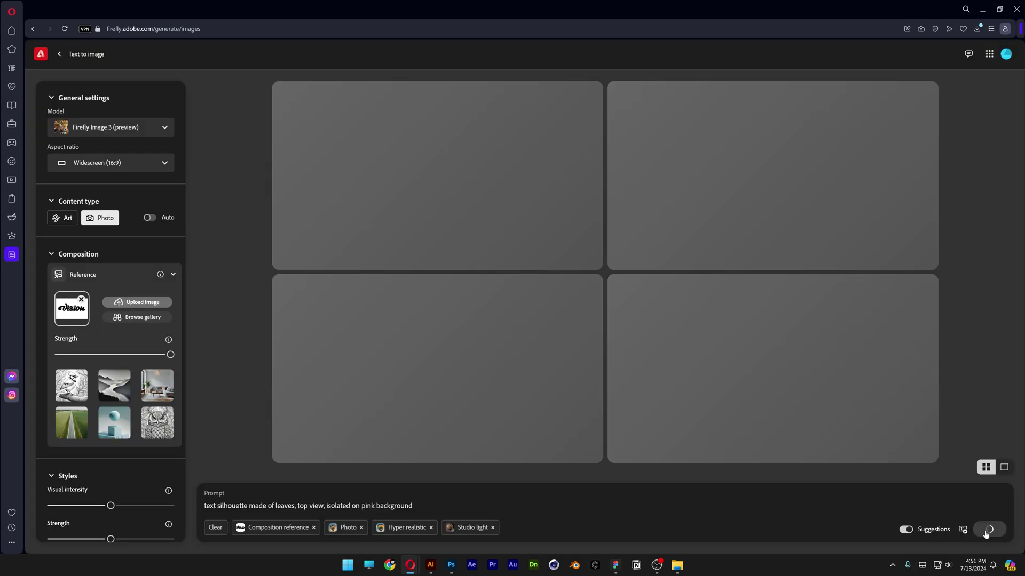
{"action": "left_click", "coordinate": [381, 355]}
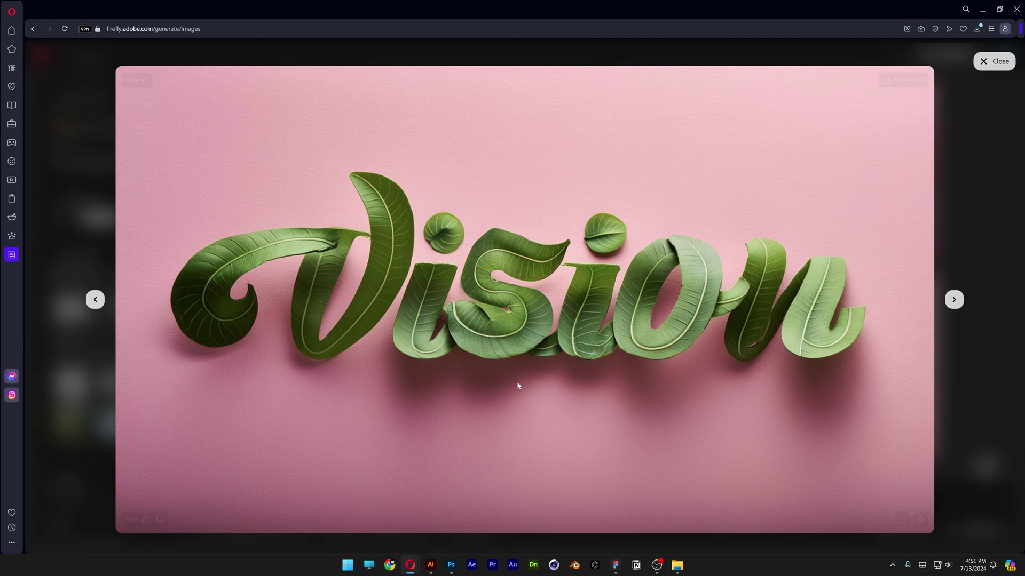
{"action": "left_click", "coordinate": [957, 232]}
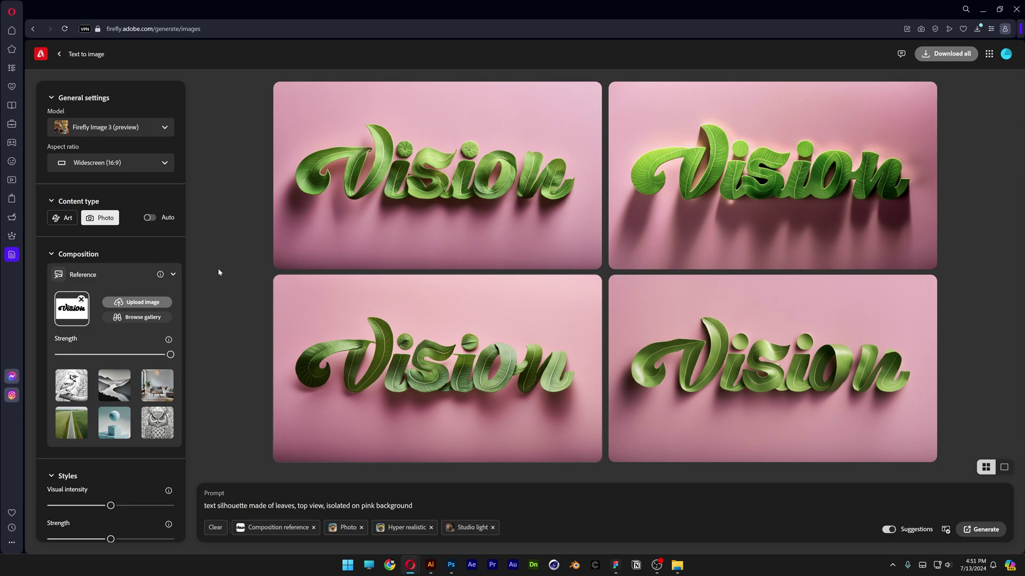
- Remove the composition reference and generate images from the prompt "leaf, top view, isolated on pink background"
{"action": "left_click", "coordinate": [82, 300]}
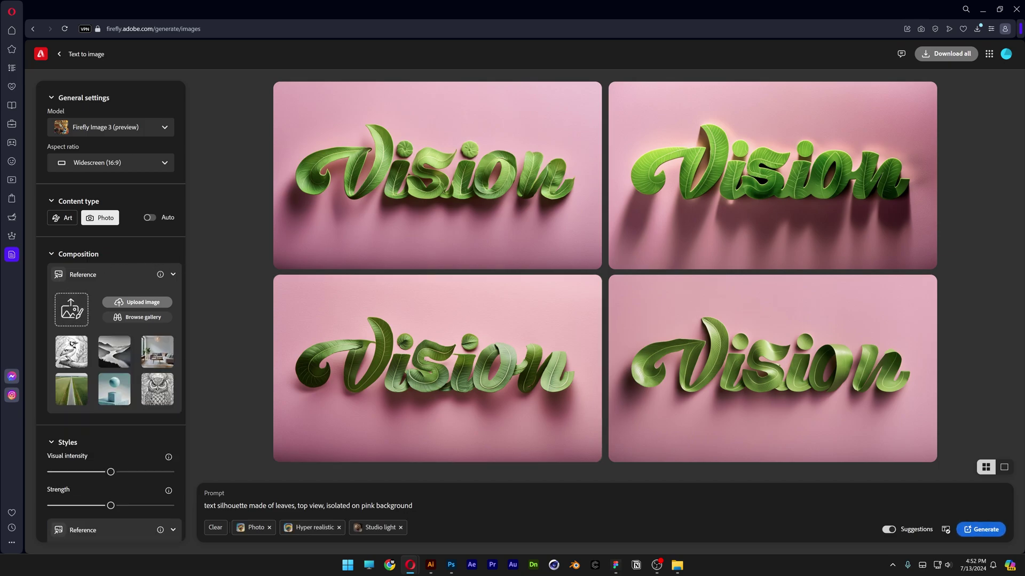
{"action": "left_click_drag", "start_coordinate": [294, 506], "coordinate": [187, 503]}
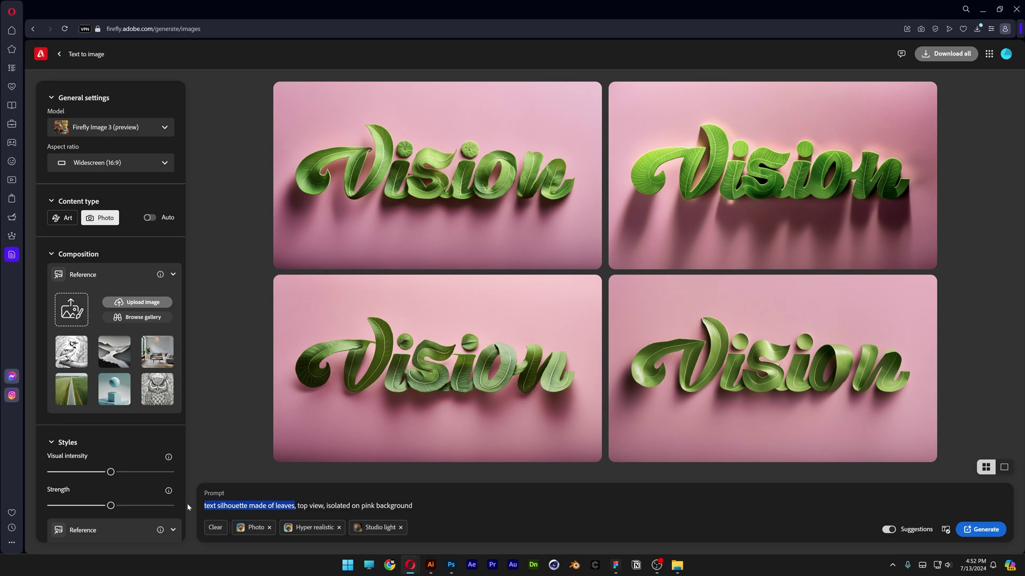
{"action": "type", "text": "leaf"}
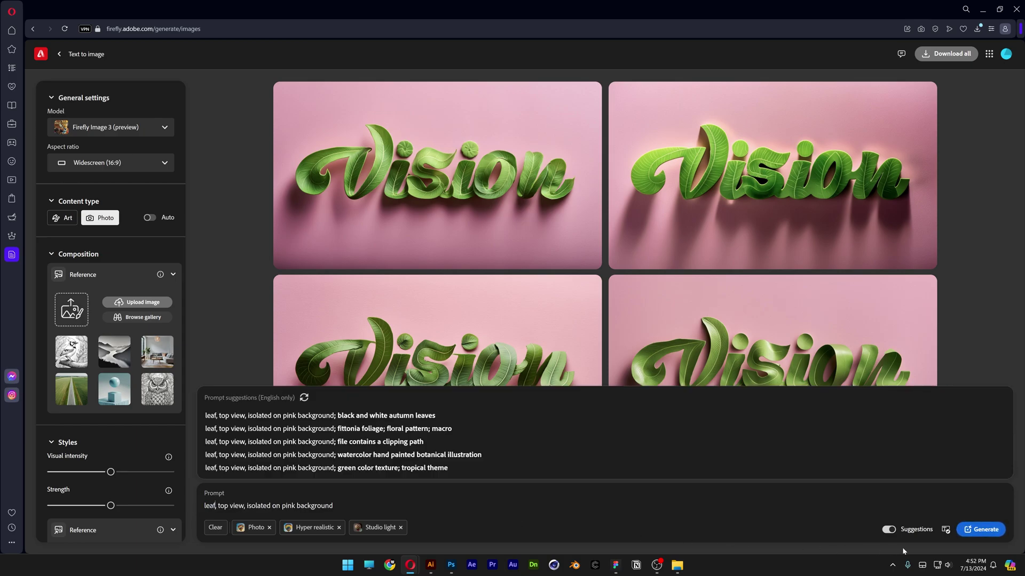
{"action": "key", "text": "Return"}
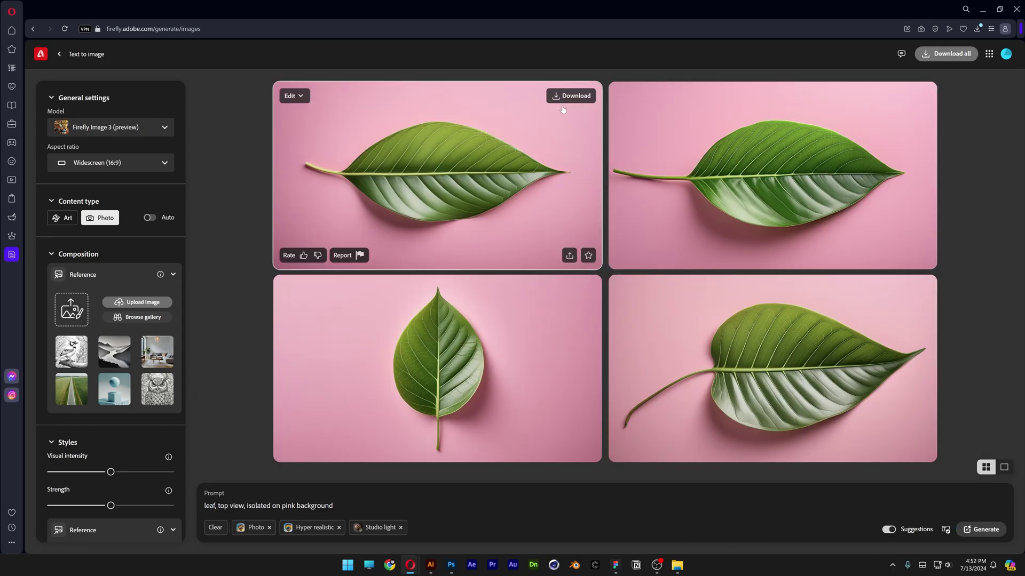
- Download the two leaf images in the first row of results
{"action": "left_click", "coordinate": [563, 99]}
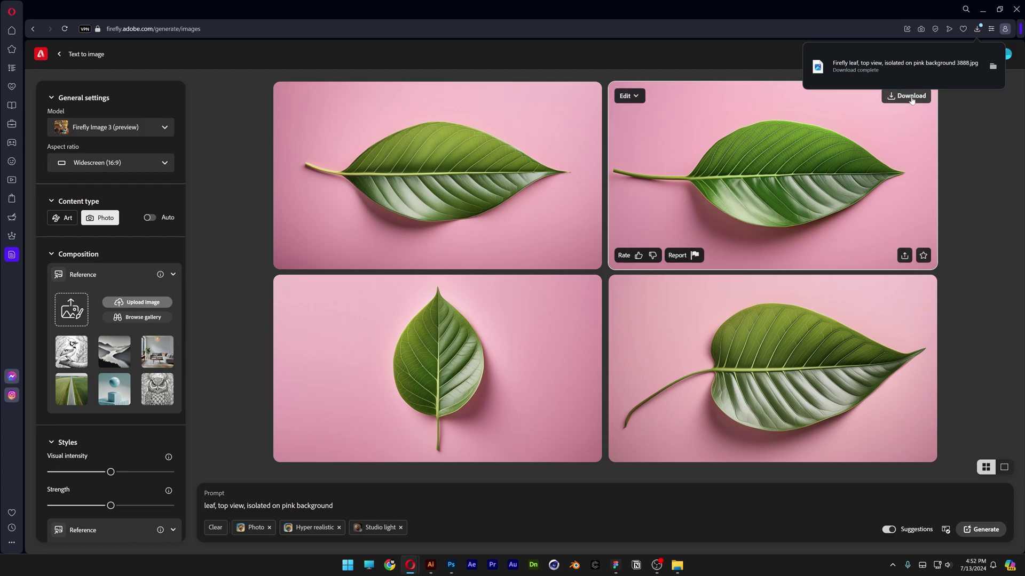
{"action": "left_click", "coordinate": [912, 100]}
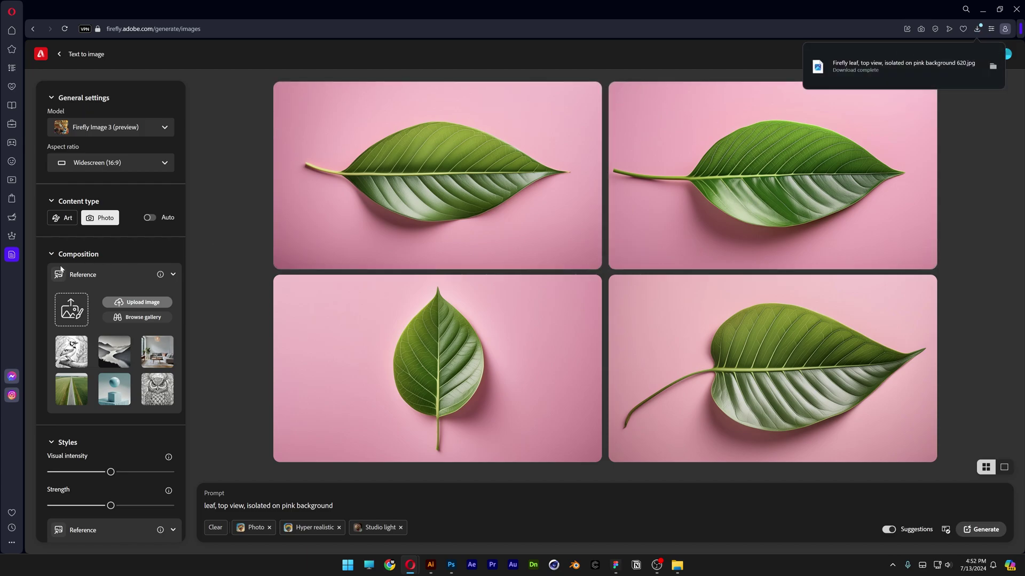
{"action": "left_click", "coordinate": [138, 302]}
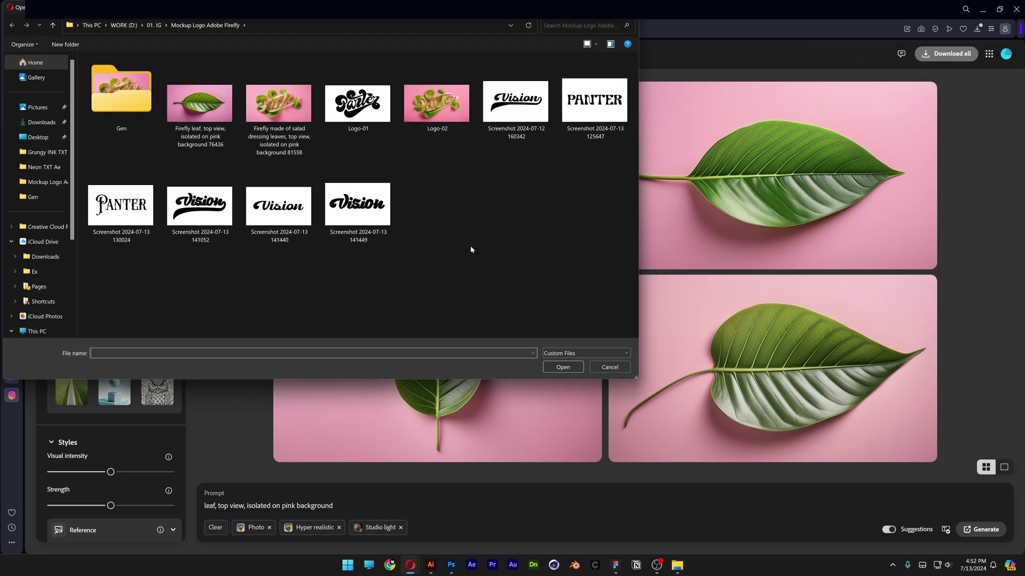
{"action": "left_click", "coordinate": [375, 220]}
{"action": "left_click", "coordinate": [563, 367]}
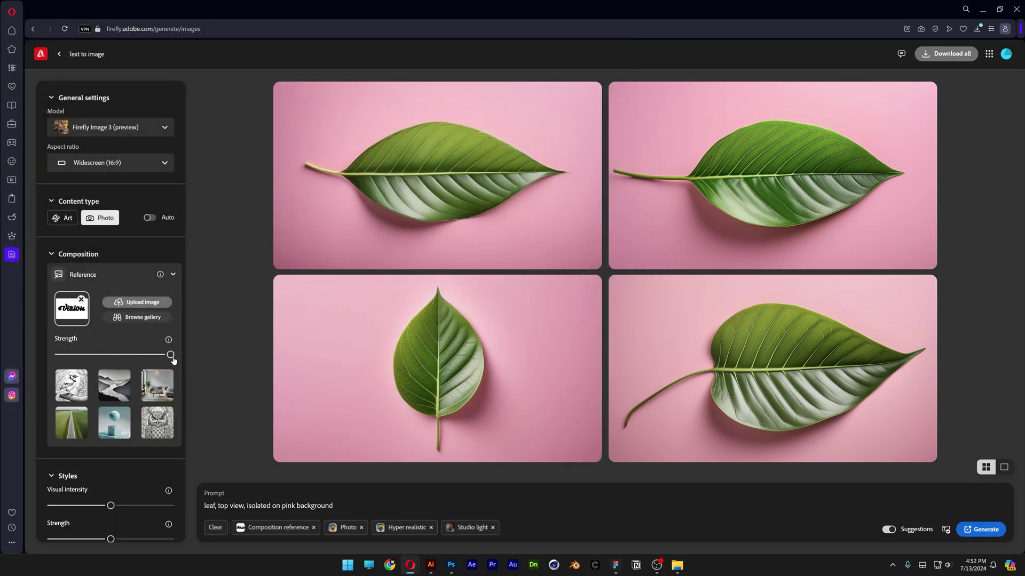
- Add "Firefly leaf, top view, isolated on pink background 76436" as the style reference and set visual intensity and style strength to minimum
{"action": "scroll", "coordinate": [139, 345], "scroll_direction": "down", "scroll_amount": 4}
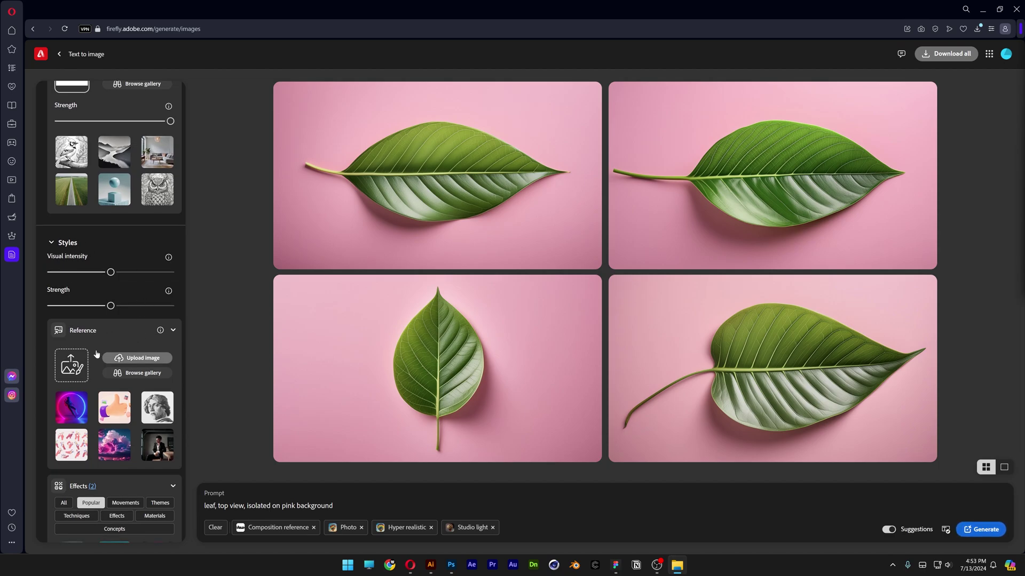
{"action": "left_click", "coordinate": [72, 366]}
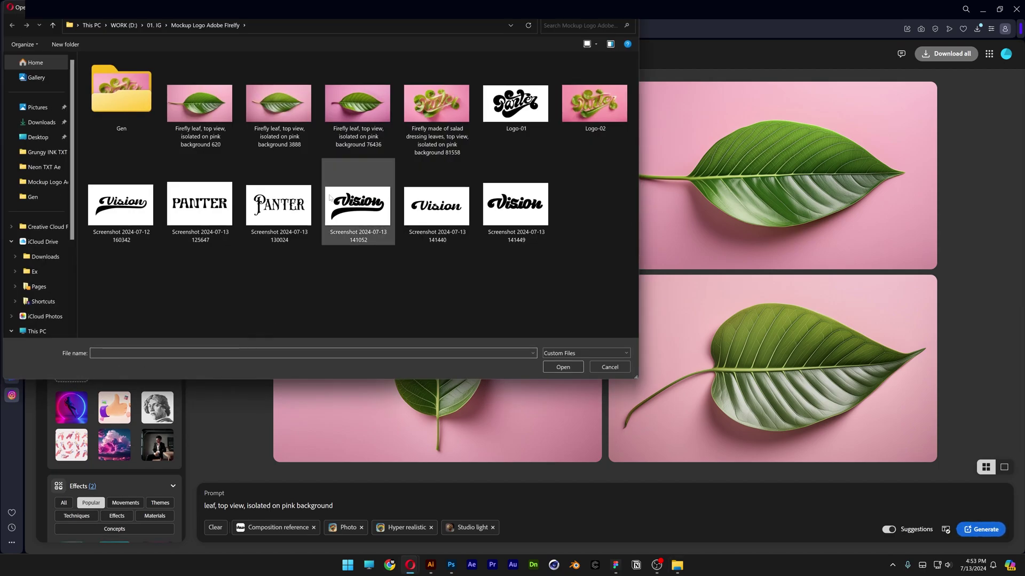
{"action": "left_click", "coordinate": [378, 111]}
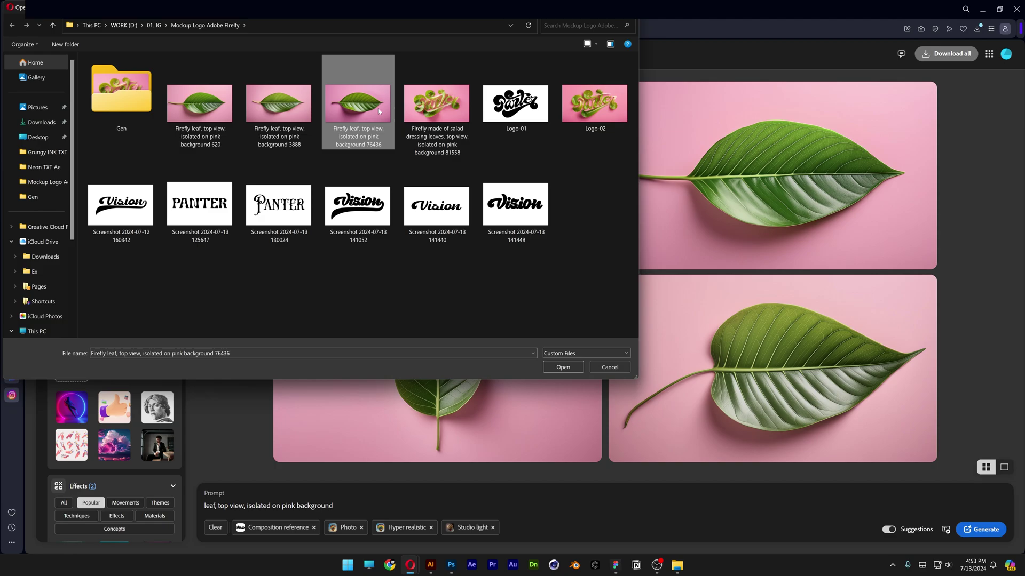
{"action": "left_click", "coordinate": [563, 367]}
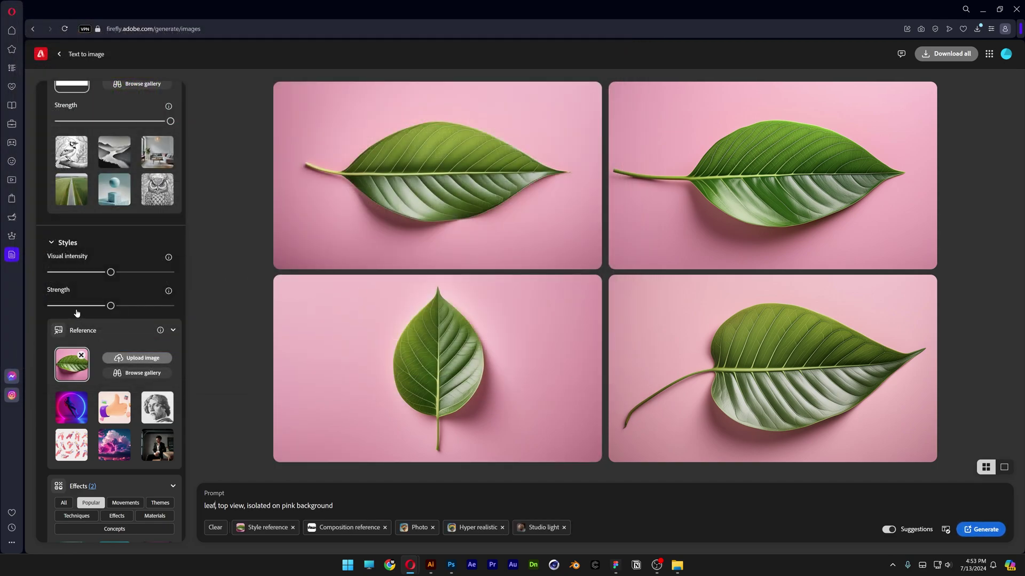
{"action": "left_click", "coordinate": [51, 305]}
{"action": "left_click_drag", "start_coordinate": [65, 278], "coordinate": [24, 267]}
- Change the prompt to "text silhouette made of leaves, top view, isolated on pink background" and generate the images
{"action": "double_click", "coordinate": [189, 502]}
{"action": "type", "text": "text silhoet"}
{"action": "key", "text": "BackSpace"}
{"action": "key", "text": "BackSpace"}
{"action": "type", "text": "uette made of leaves"}
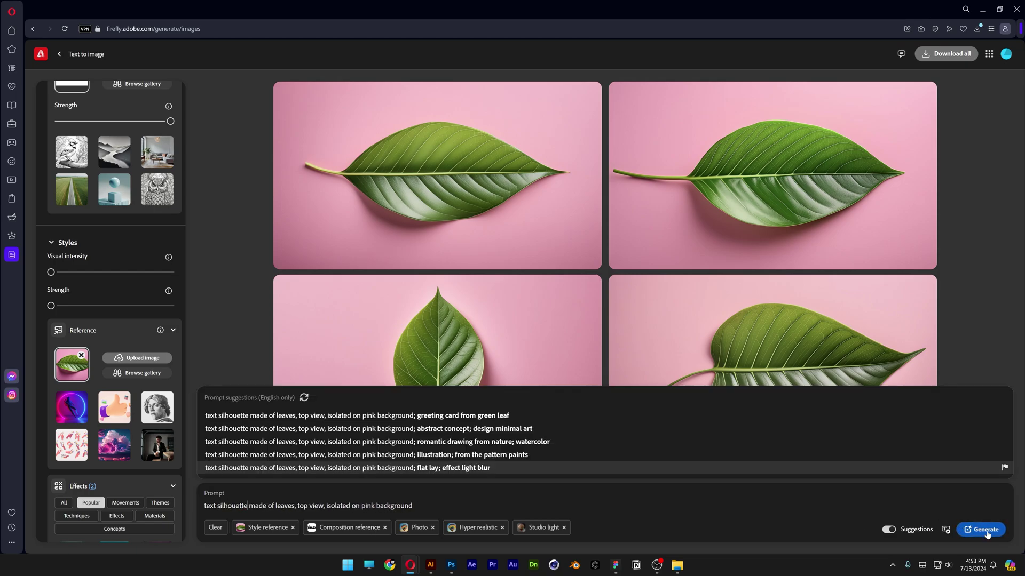
{"action": "left_click", "coordinate": [986, 530]}
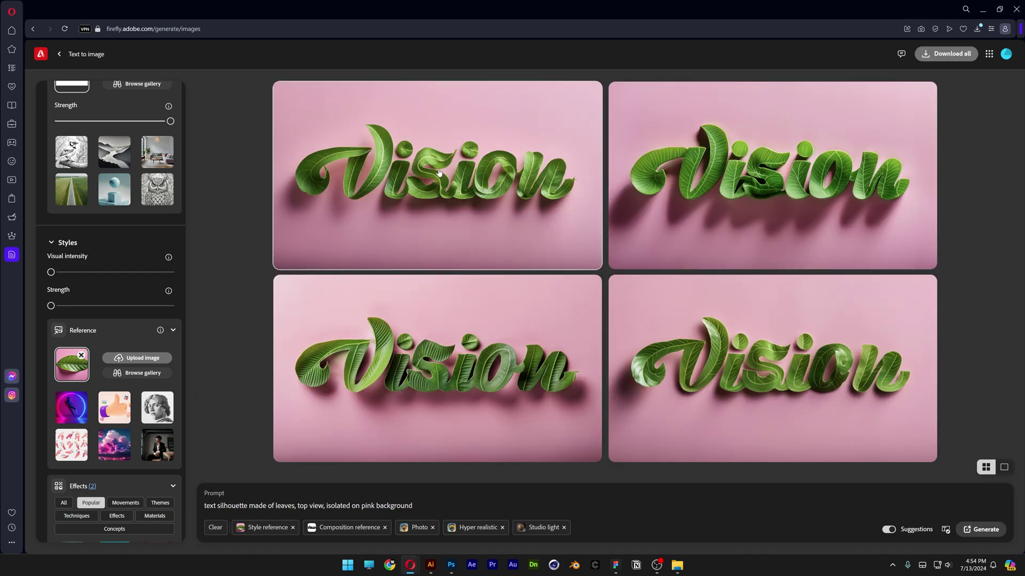
- Generate two more sets with the same prompt and references, previewing a lettering result enlarged before each regeneration
{"action": "left_click", "coordinate": [439, 172]}
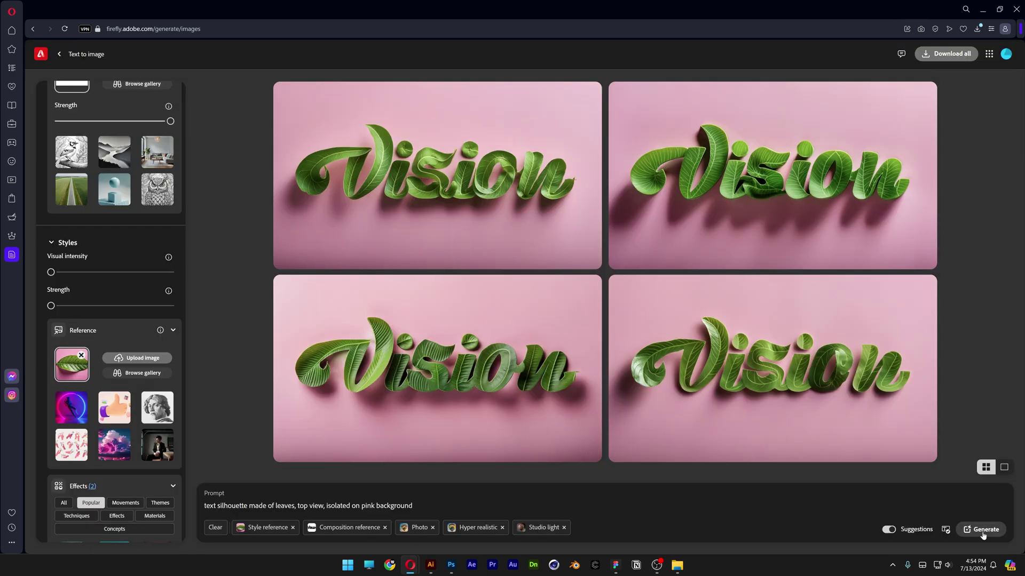
{"action": "left_click", "coordinate": [984, 530]}
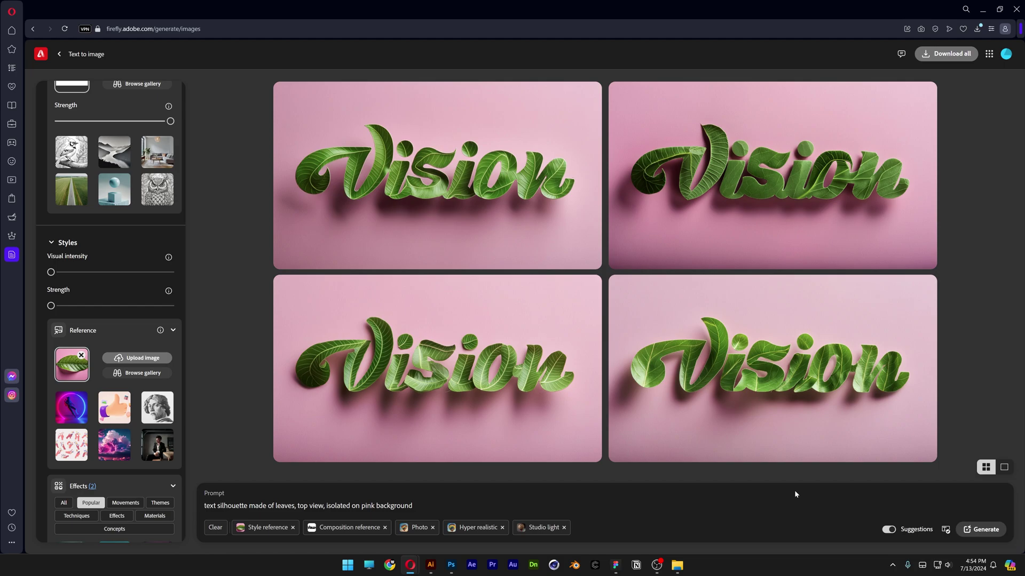
{"action": "left_click", "coordinate": [744, 358]}
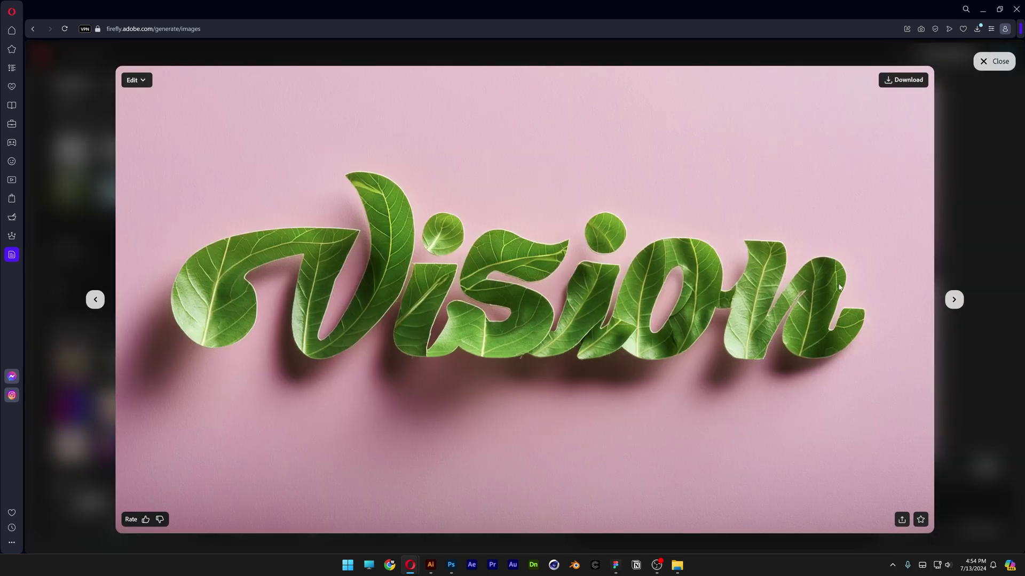
{"action": "left_click", "coordinate": [996, 533]}
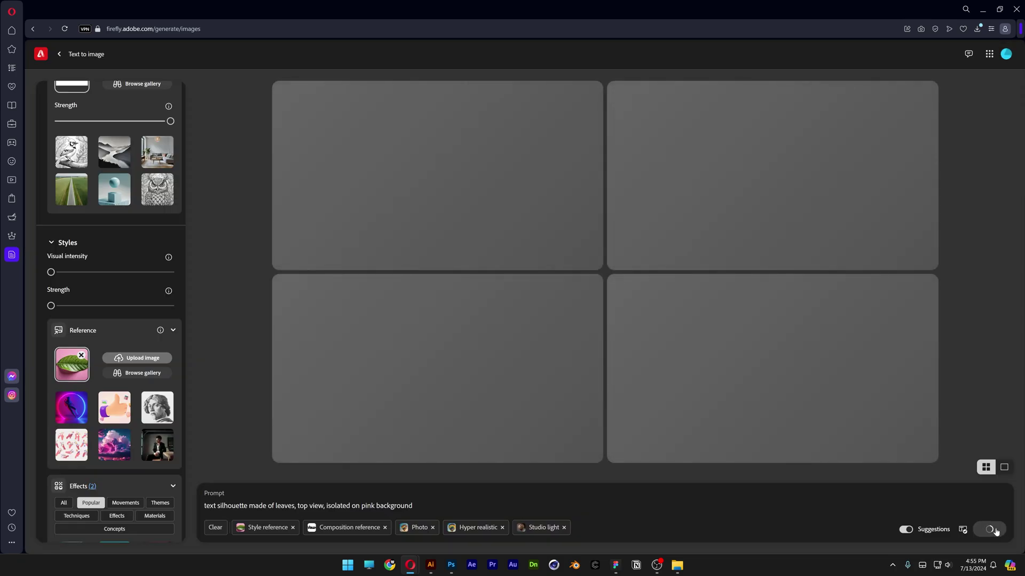